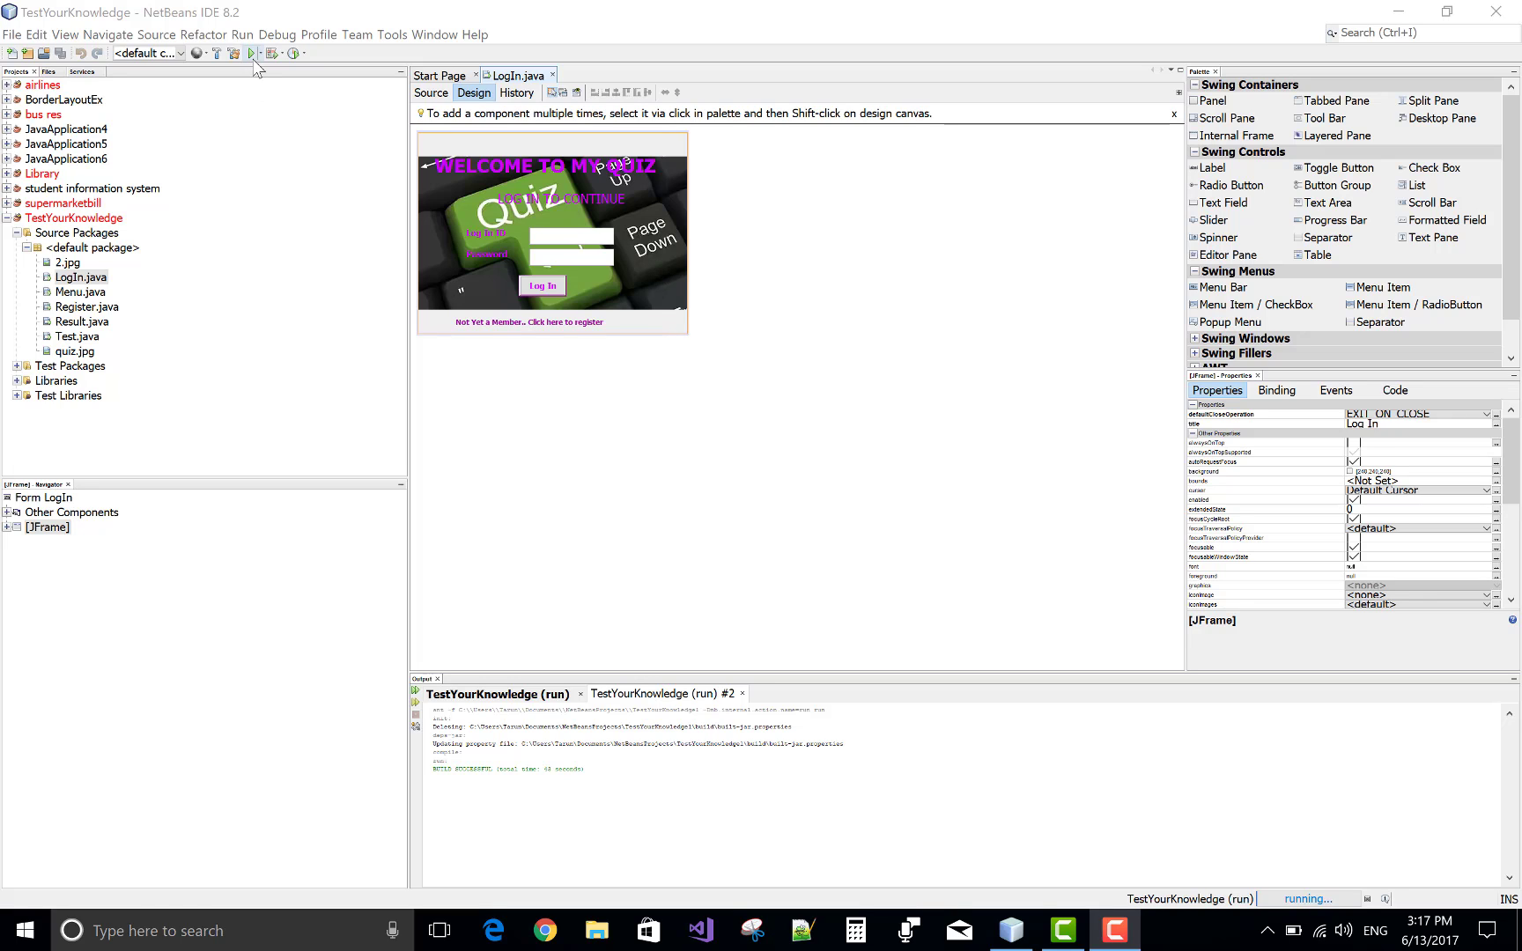
# Launch the quiz, reposition the Log In window, and follow 'Not Yet a Member.. Click here to register'
pyautogui.click(252, 55)
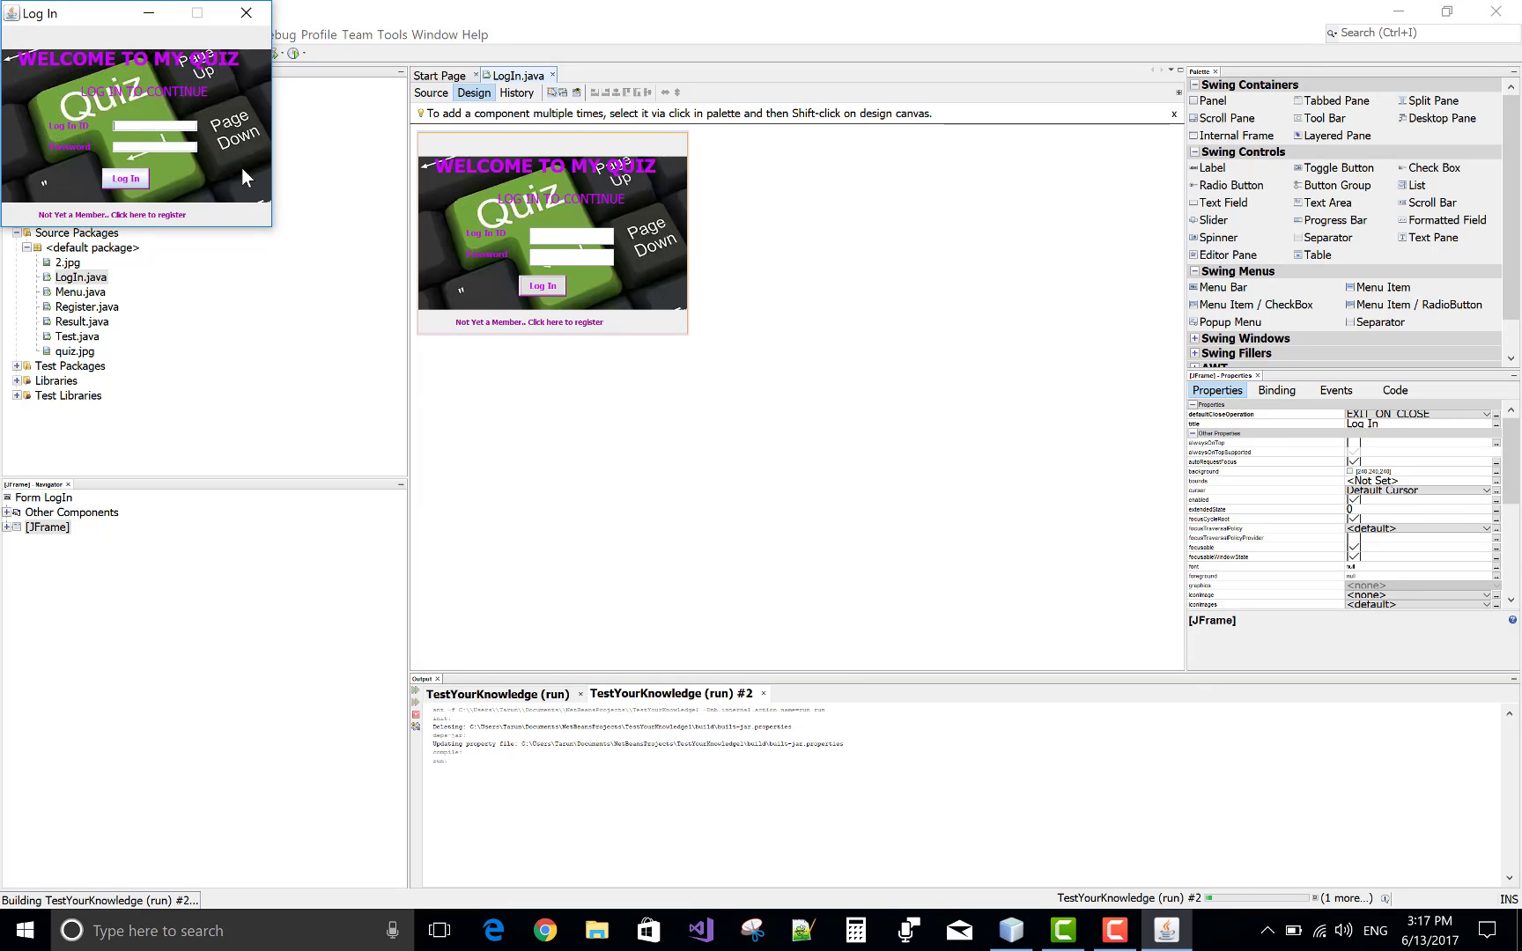
pyautogui.moveTo(103, 24)
pyautogui.mouseDown()
pyautogui.moveTo(332, 232)
pyautogui.moveTo(725, 435)
pyautogui.mouseUp()
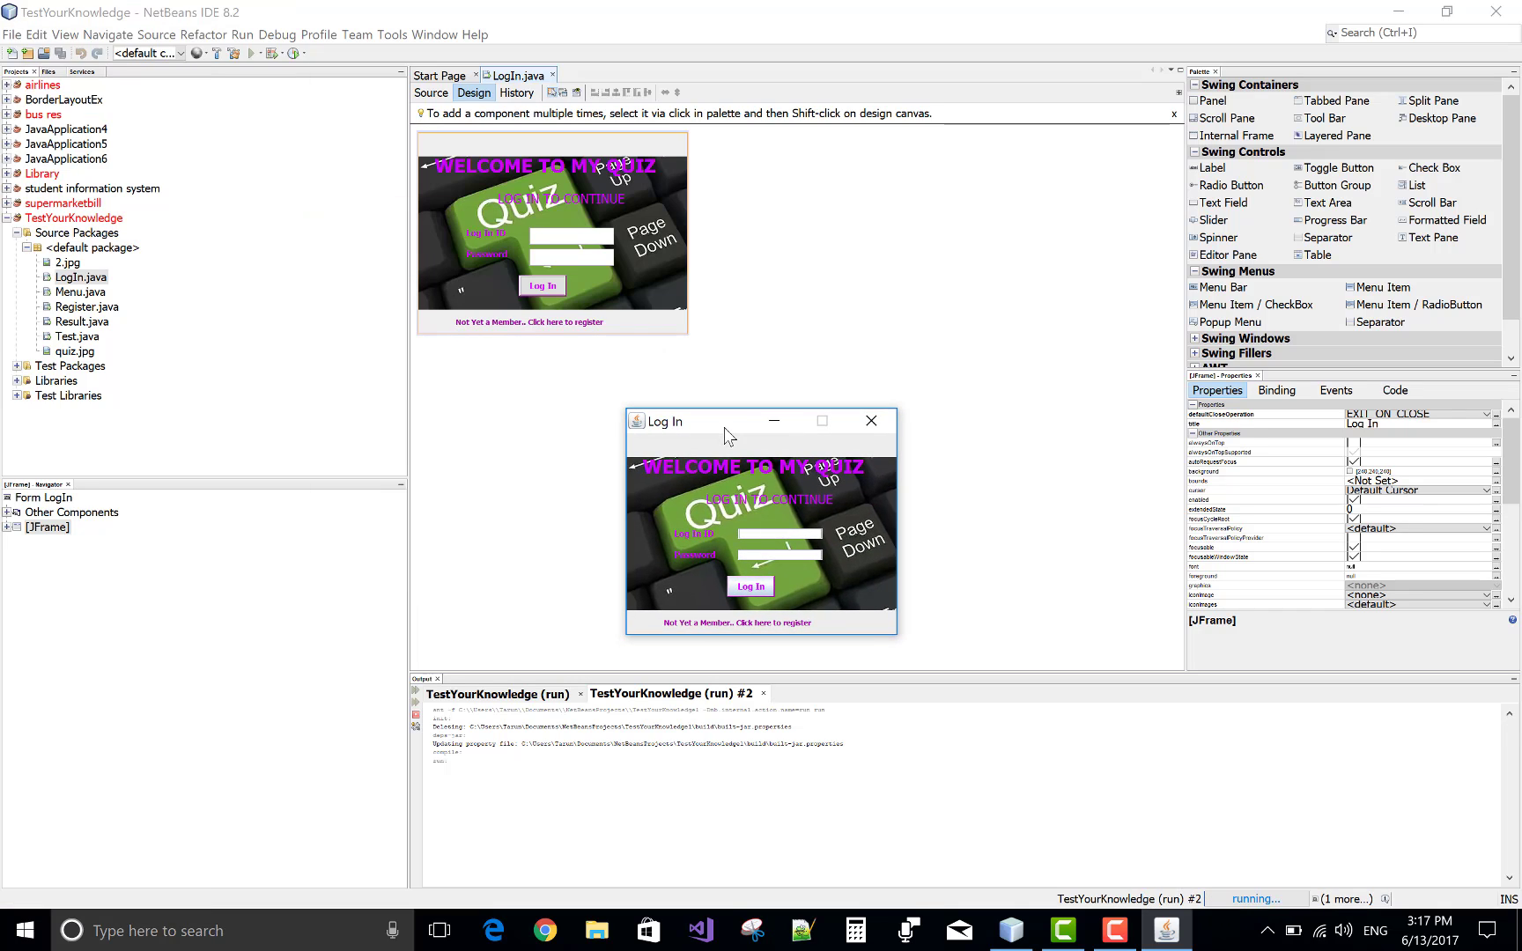
pyautogui.press('super+plus')
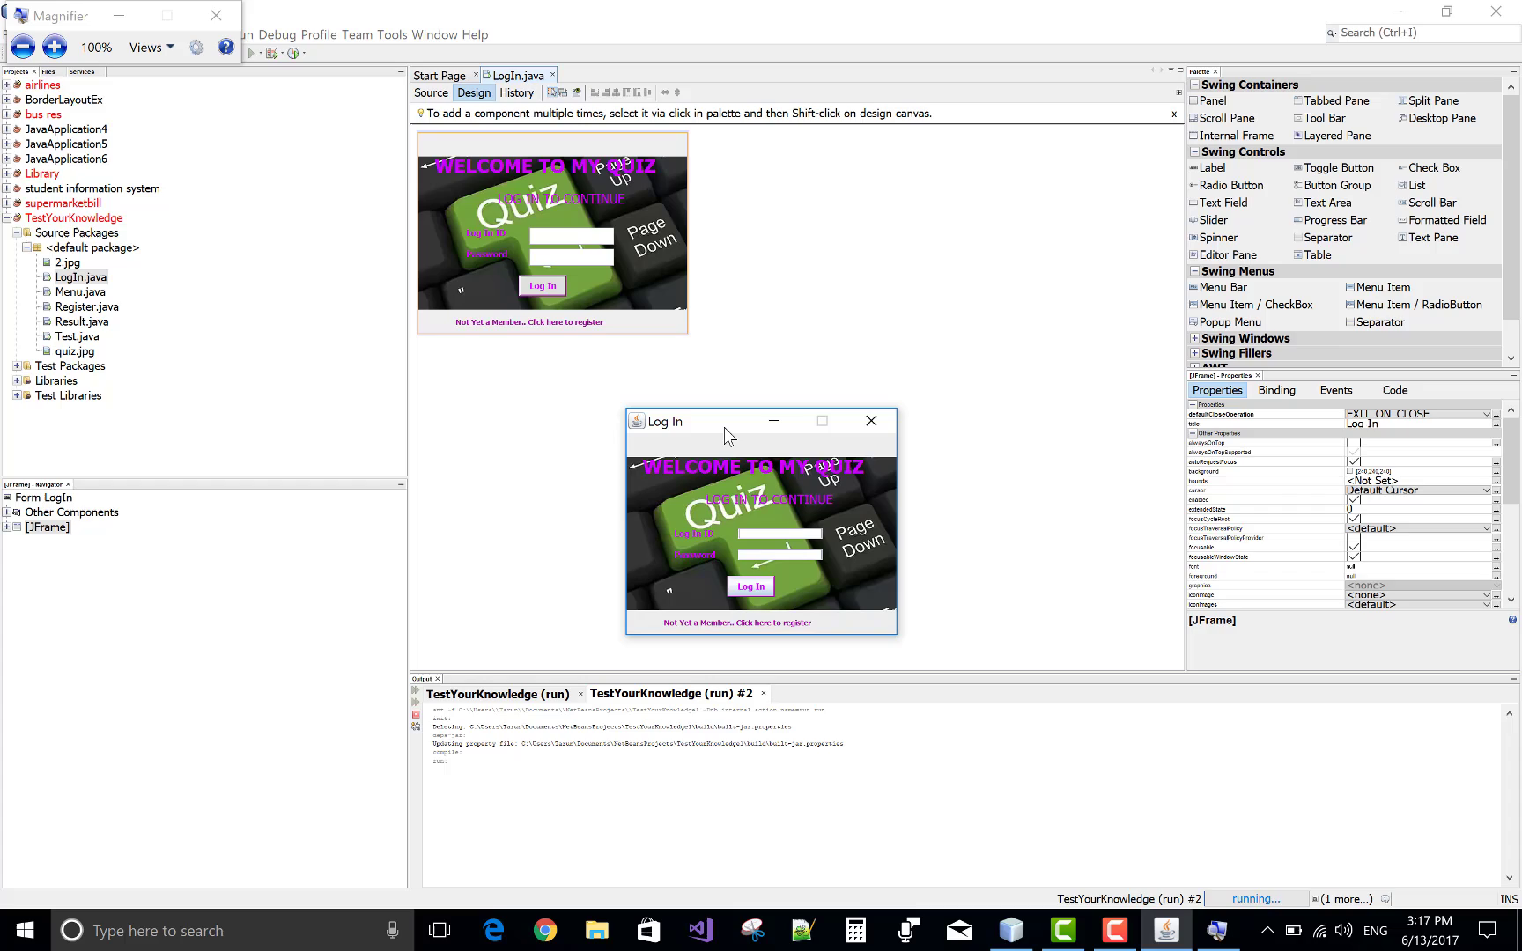
pyautogui.press('super+plus')
pyautogui.moveTo(722, 420); pyautogui.dragTo(681, 200)
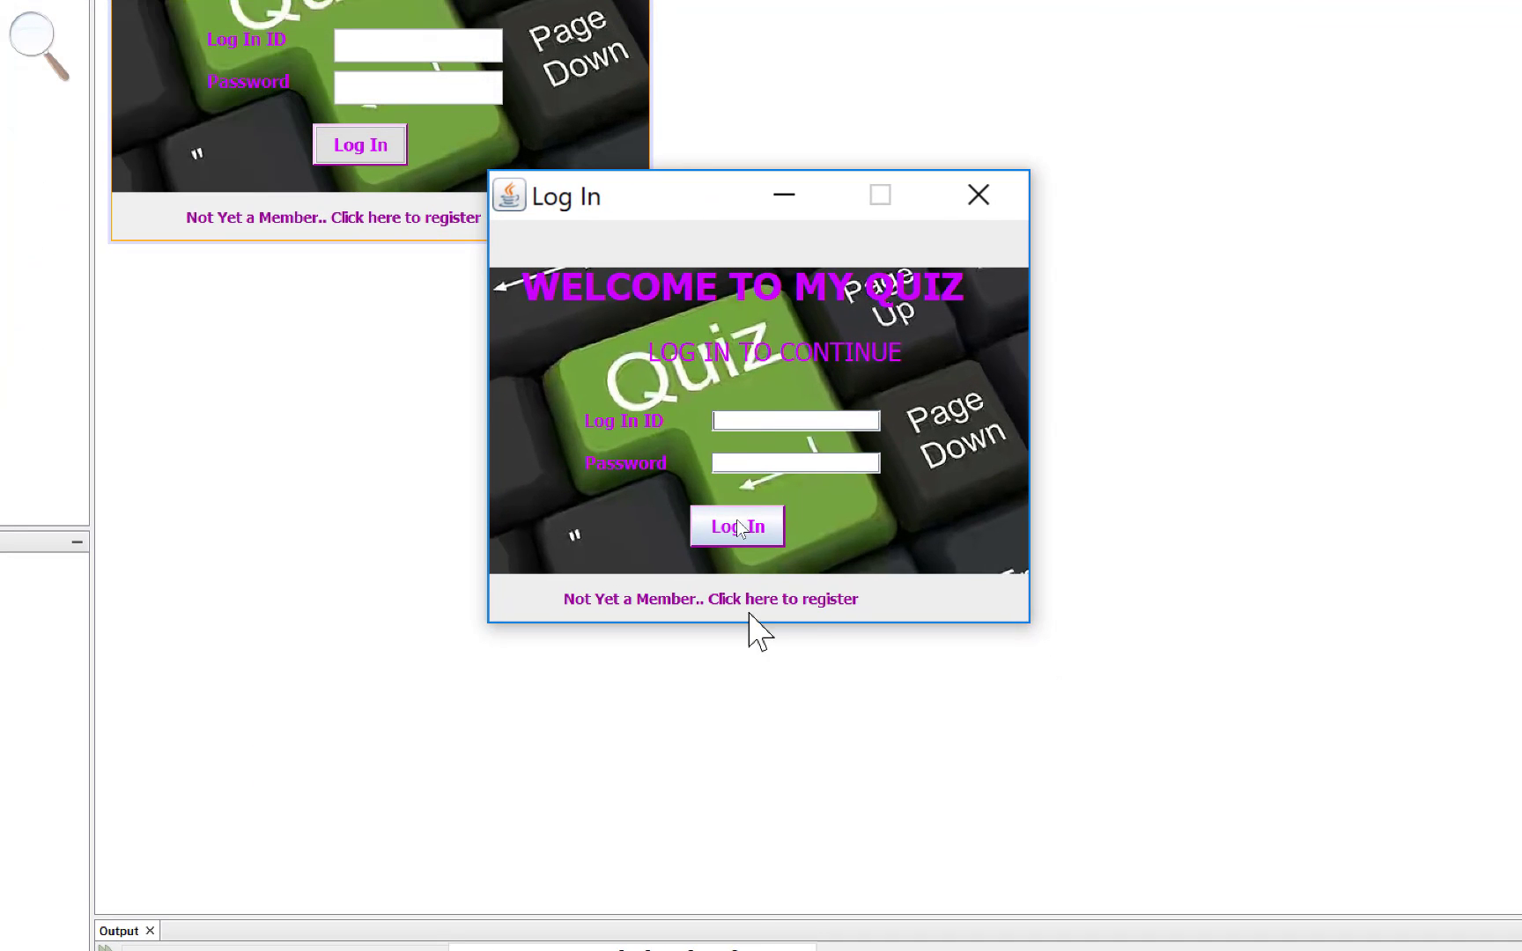
pyautogui.click(779, 601)
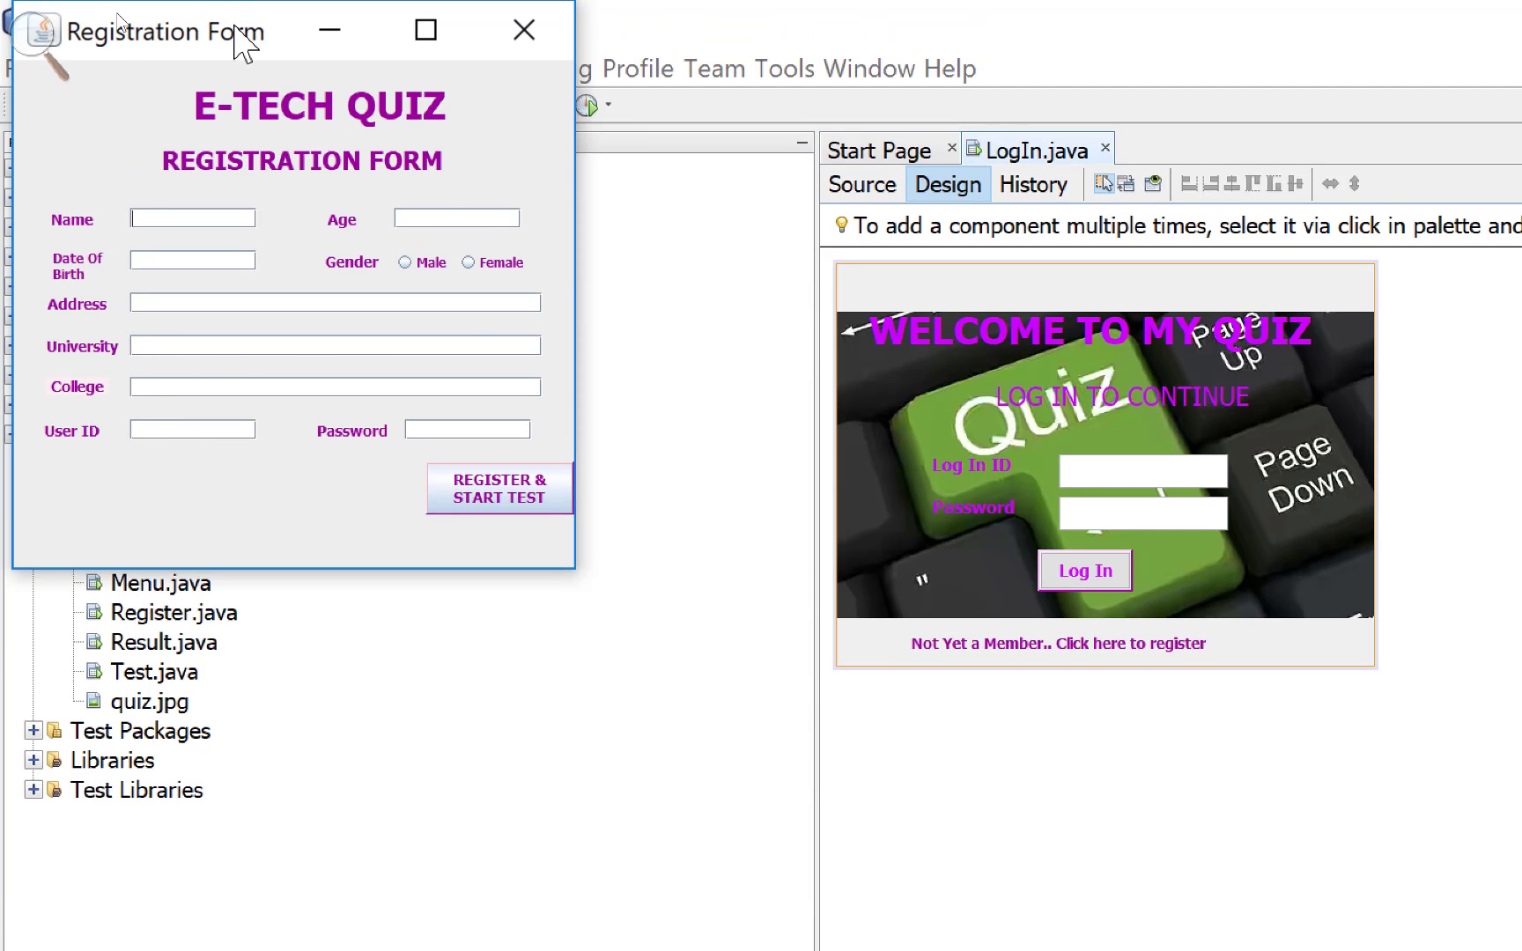
pyautogui.moveTo(243, 42)
pyautogui.mouseDown()
pyautogui.moveTo(639, 378)
pyautogui.moveTo(812, 247)
pyautogui.mouseUp()
pyautogui.click(515, 216)
pyautogui.write('29')
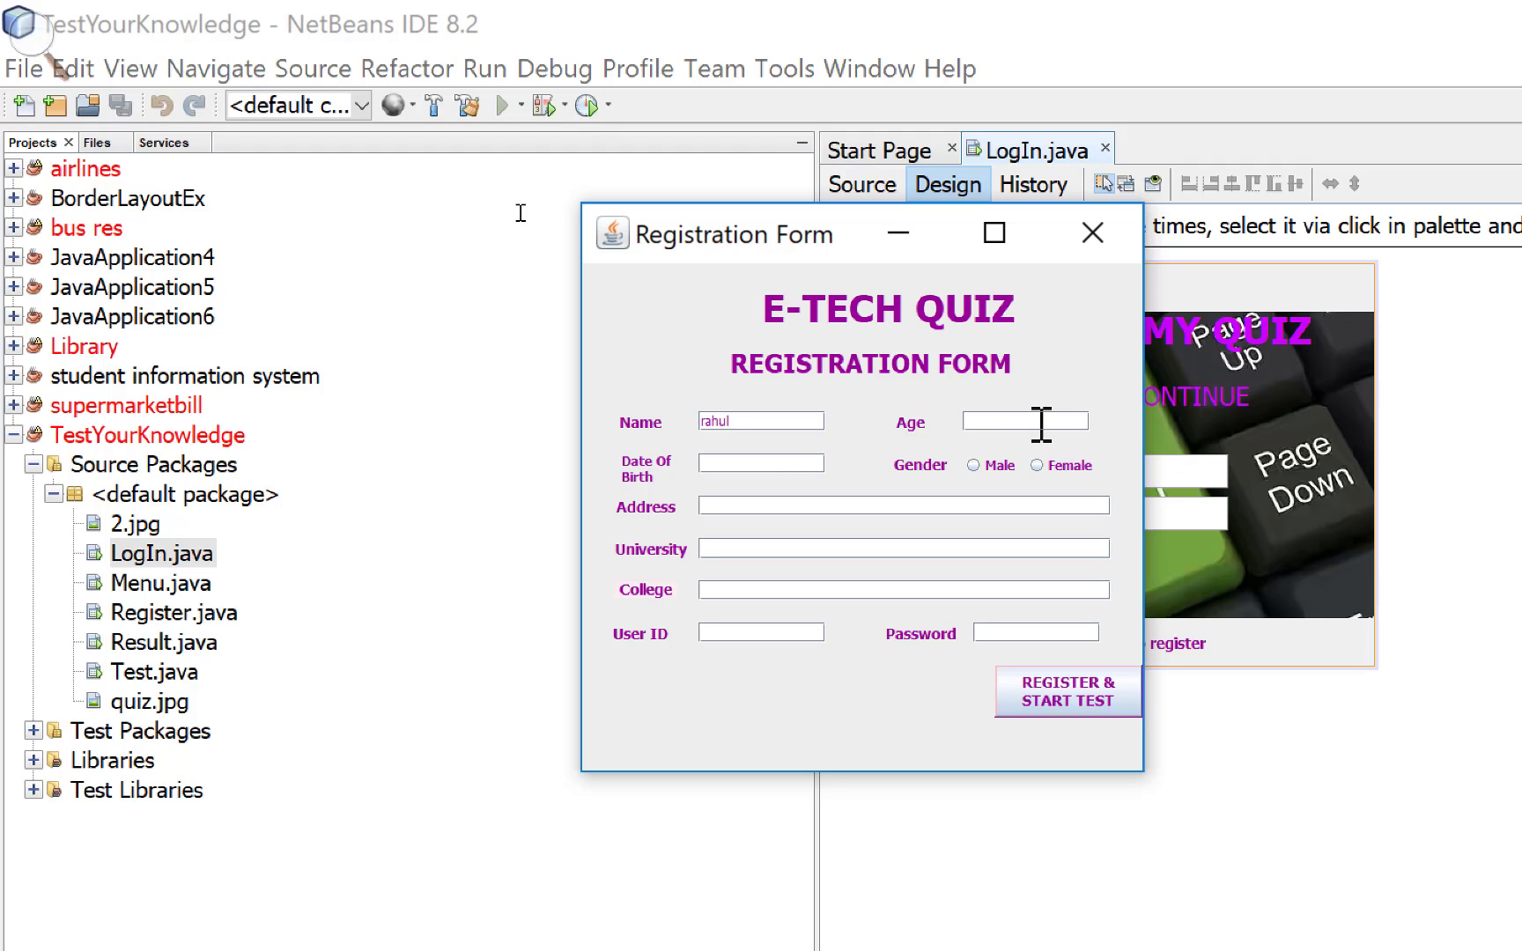
pyautogui.click(741, 461)
pyautogui.write('12-6-1')
pyautogui.write('998')
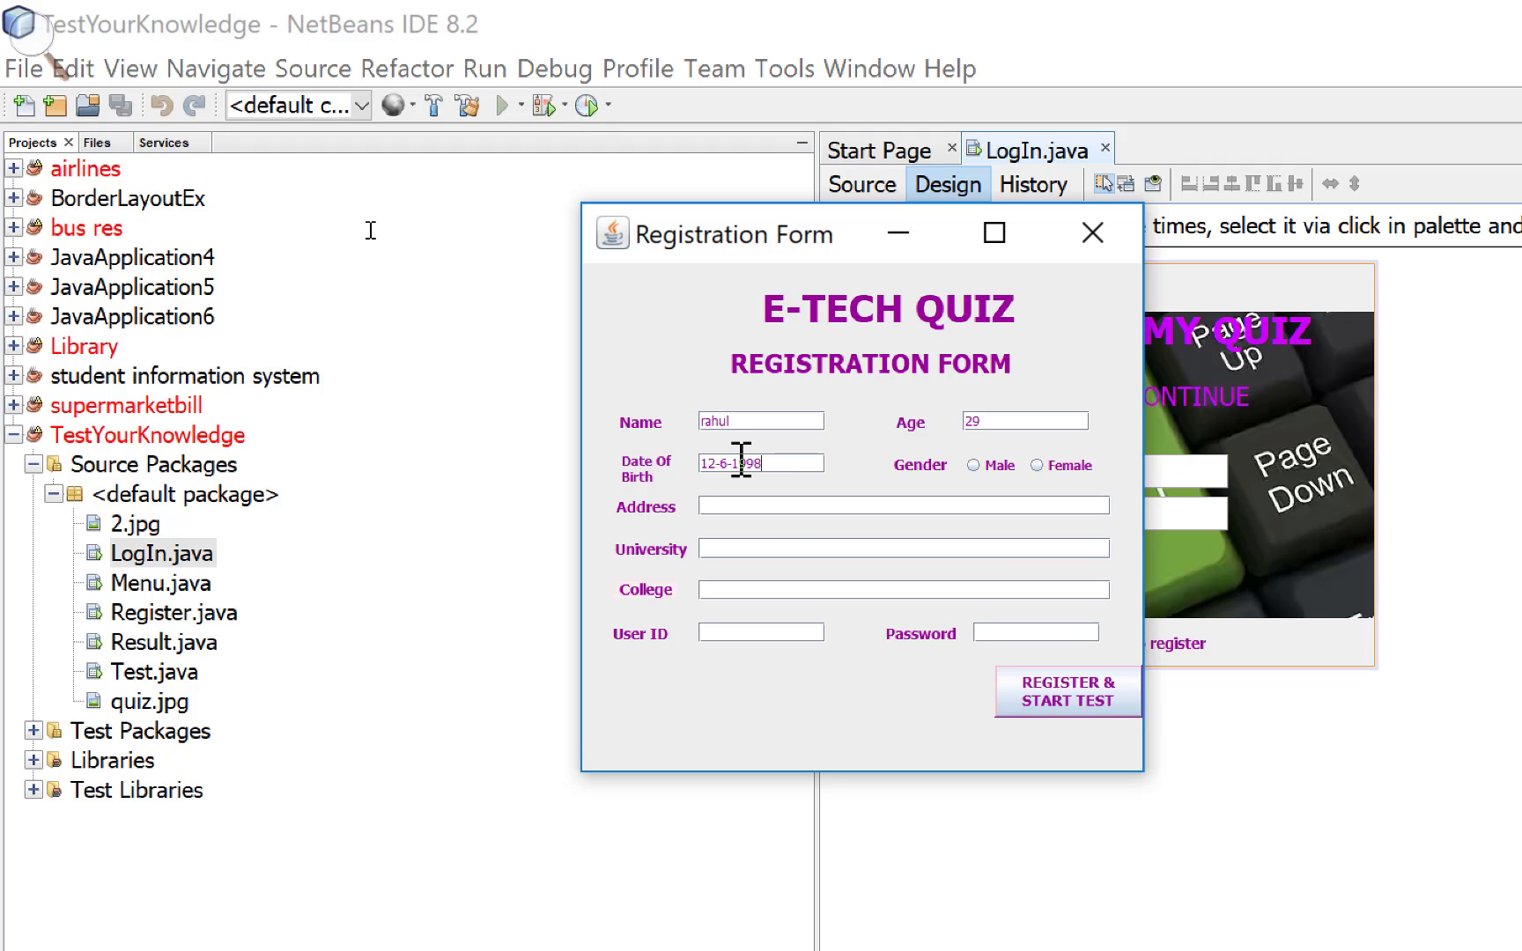
pyautogui.click(987, 466)
pyautogui.click(726, 502)
pyautogui.write('ward no 1')
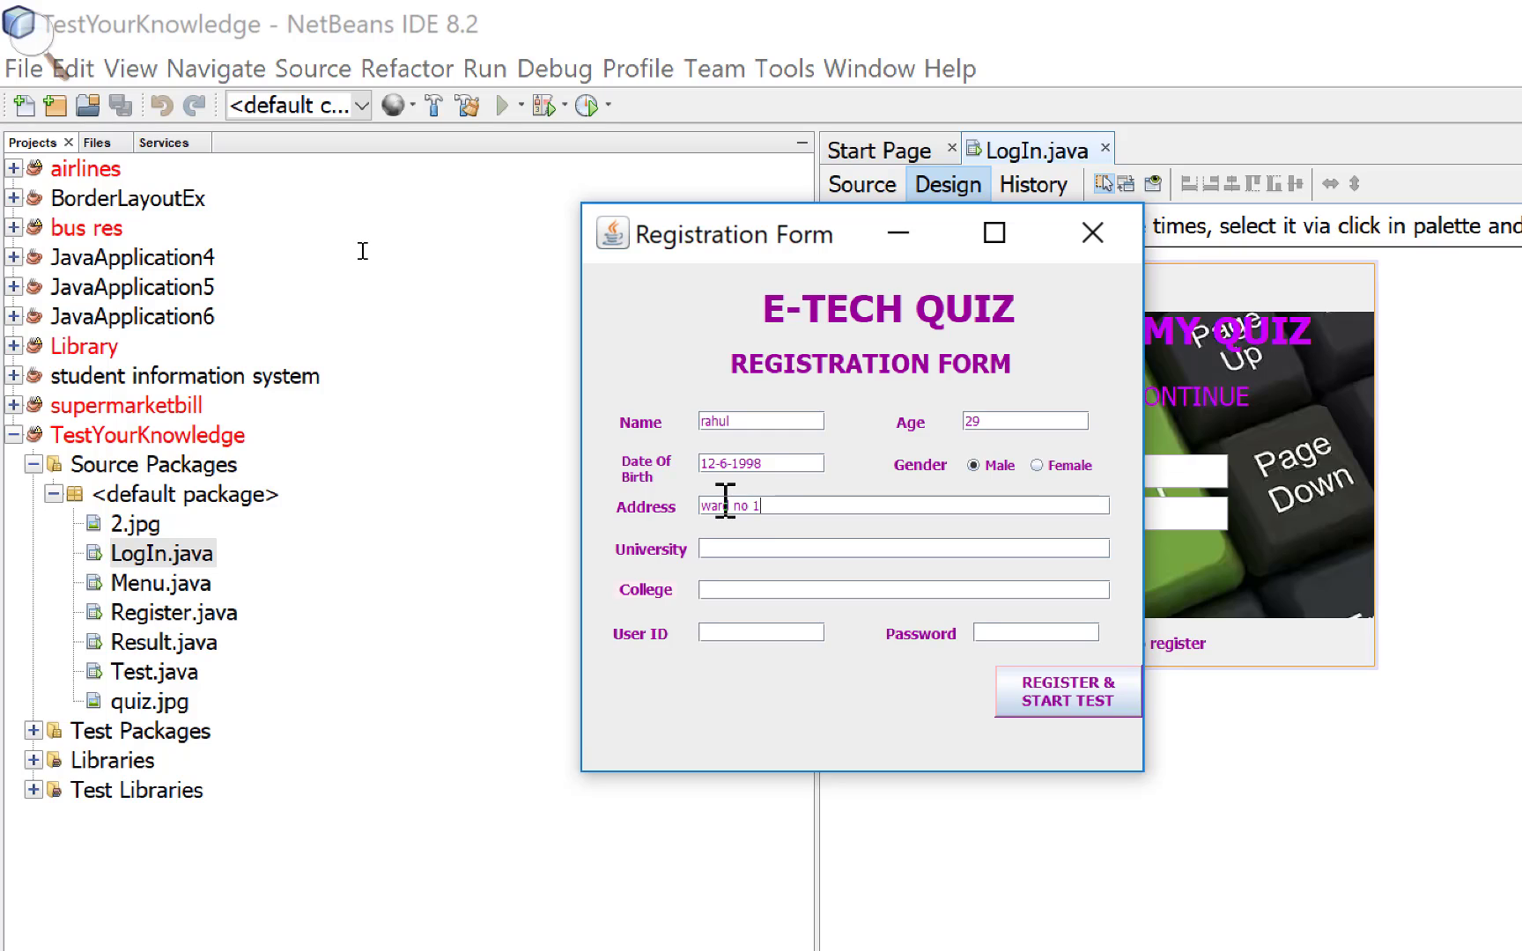
pyautogui.write('2 jai')
pyautogui.write('pur')
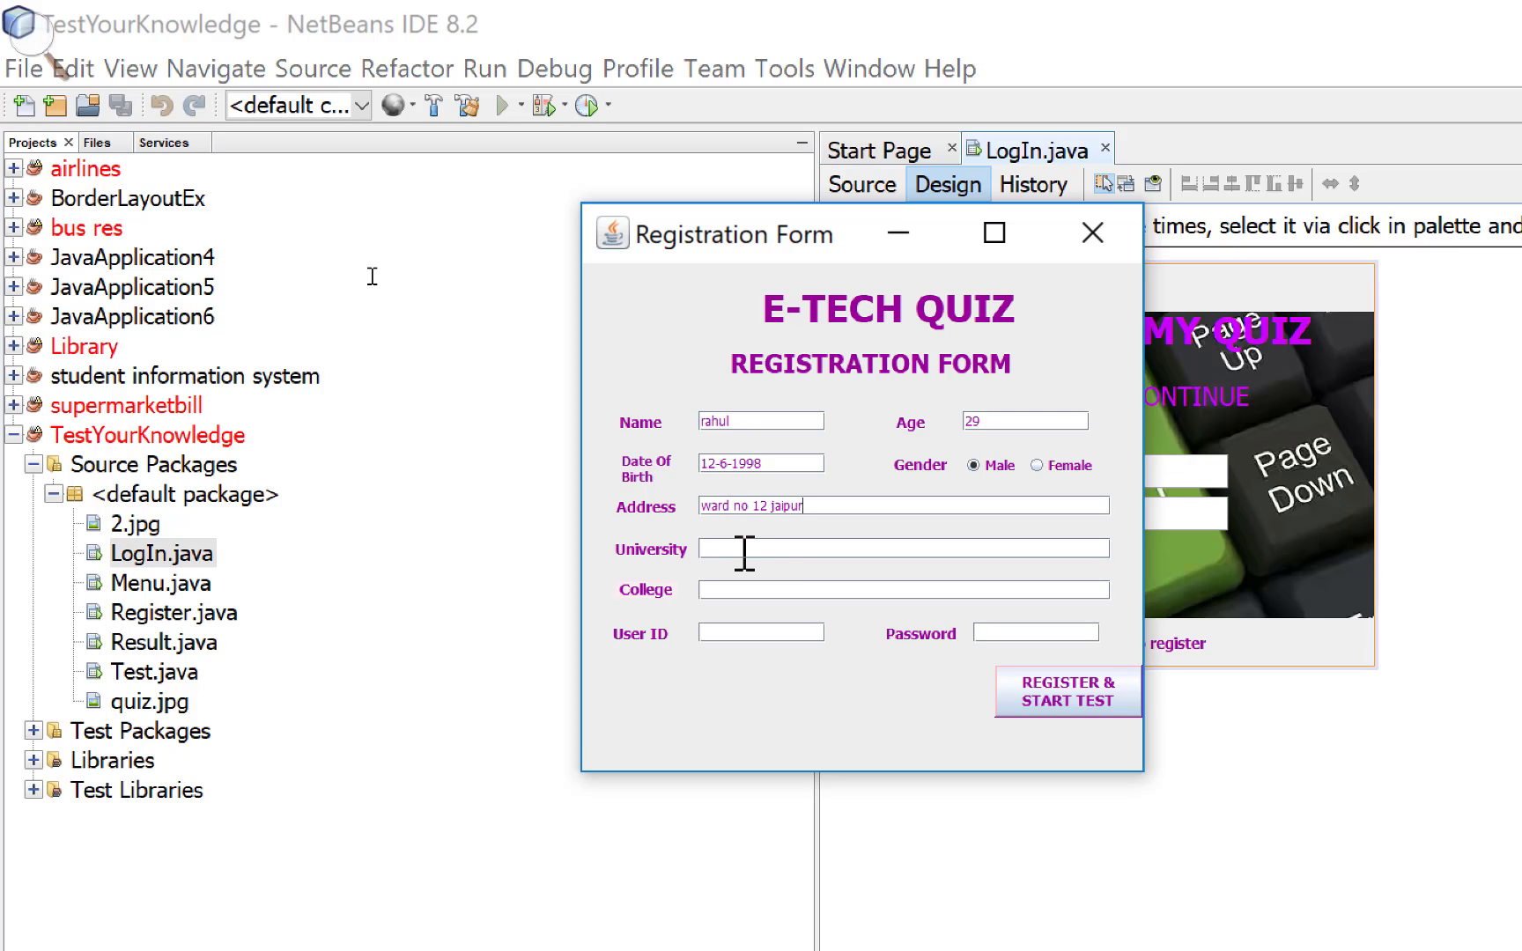
pyautogui.click(745, 549)
pyautogui.press('Tab')
pyautogui.write('JEC')
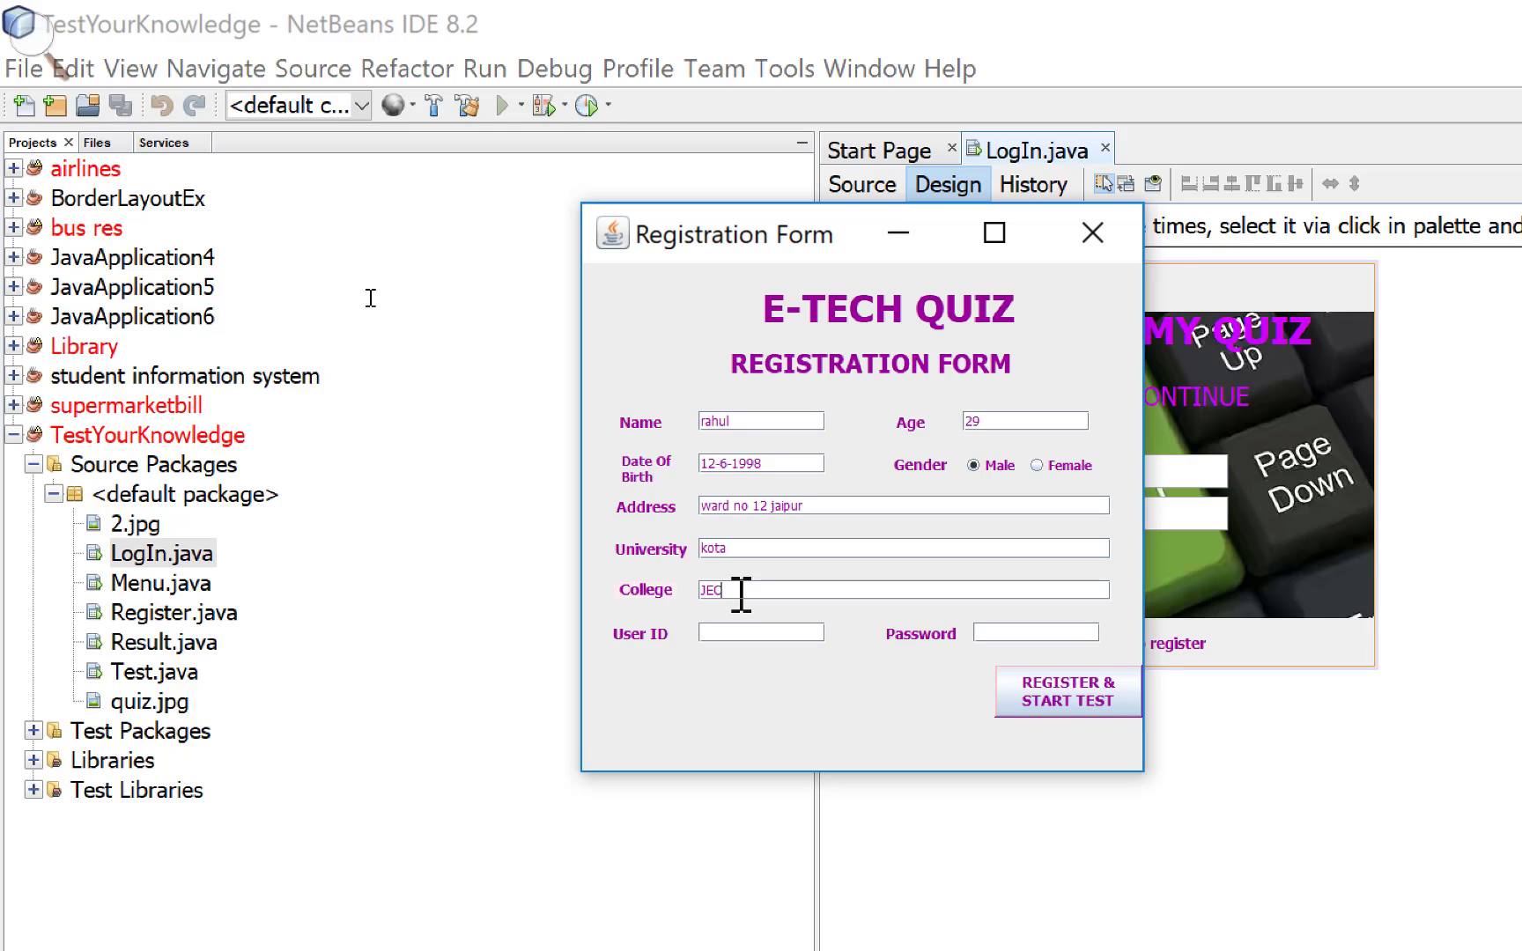
pyautogui.write('RC')
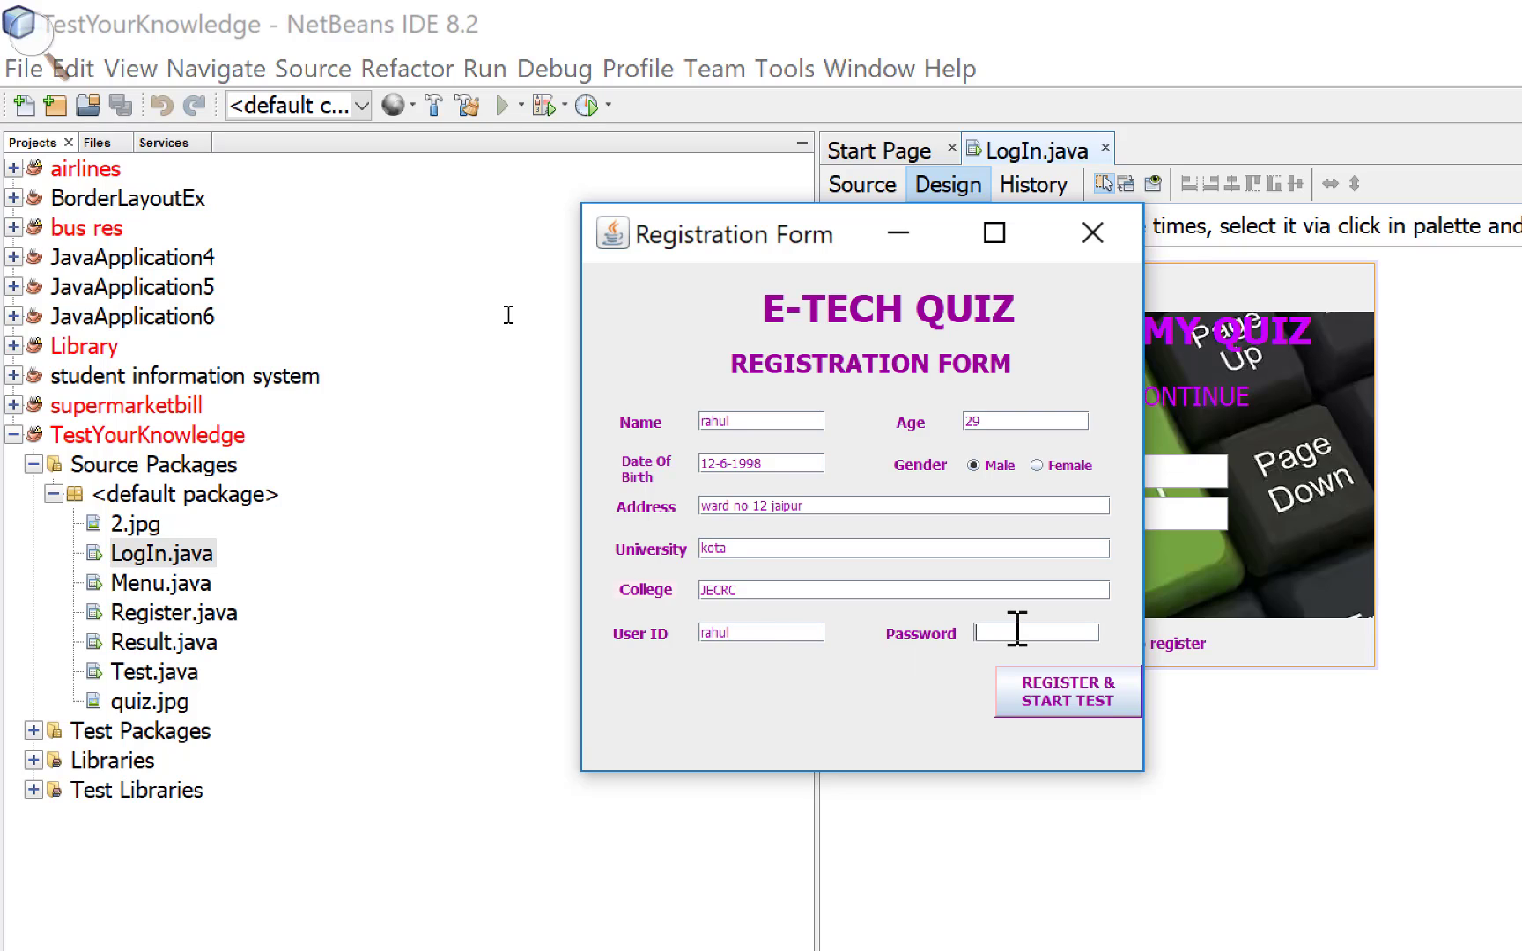
pyautogui.write('l')
# Submit registration, dismiss the MySQL date error, and start retyping the birth date as 1998-06-0
pyautogui.click(1068, 696)
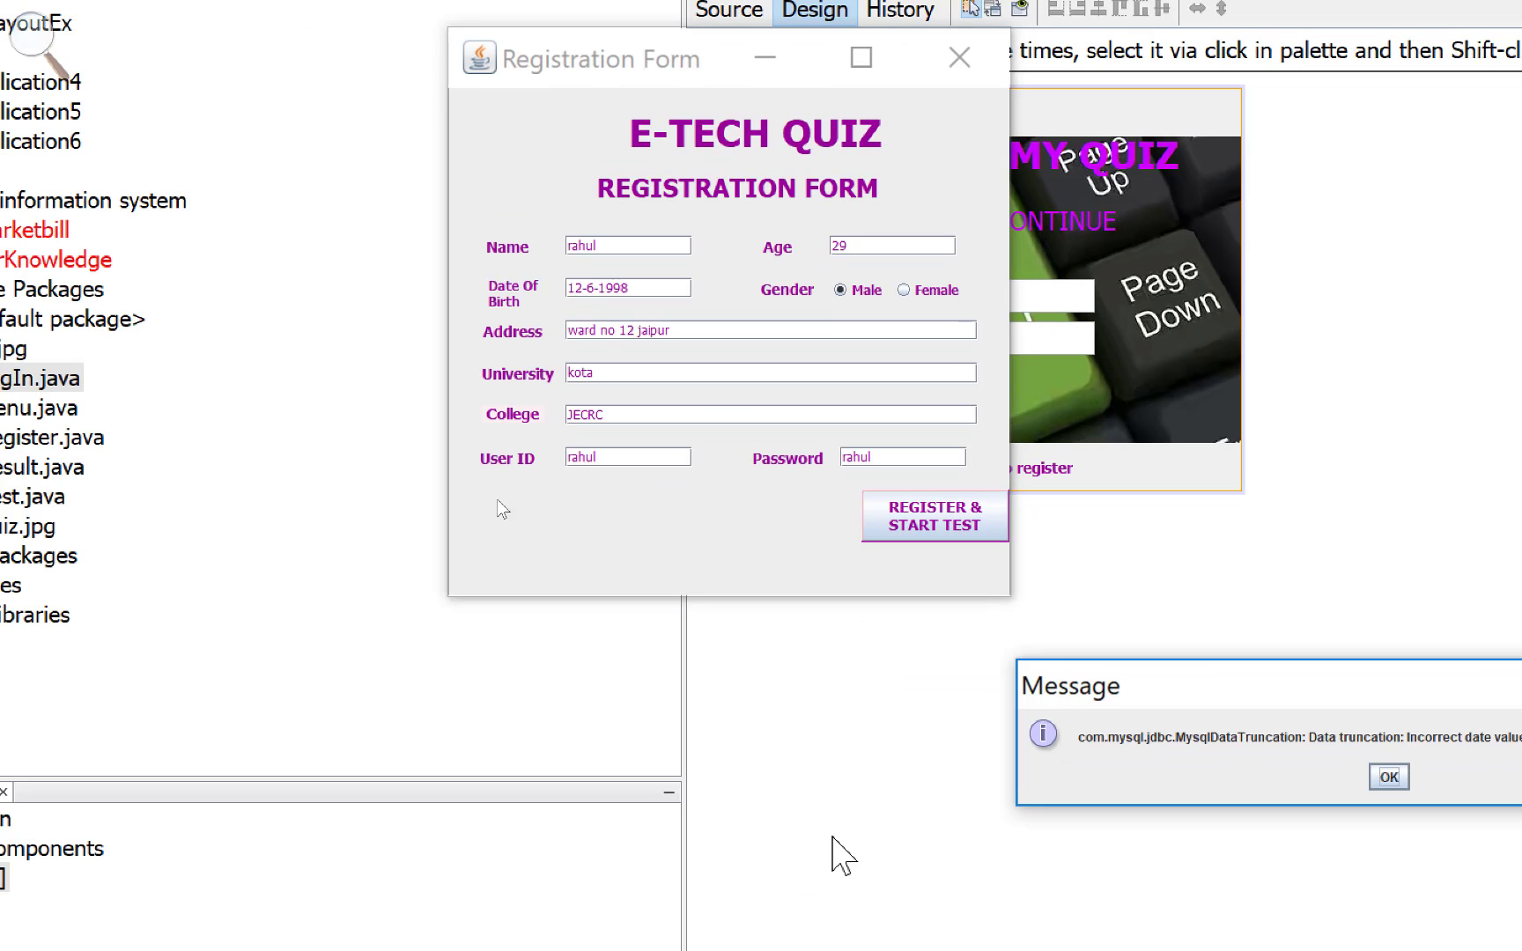
pyautogui.click(1389, 777)
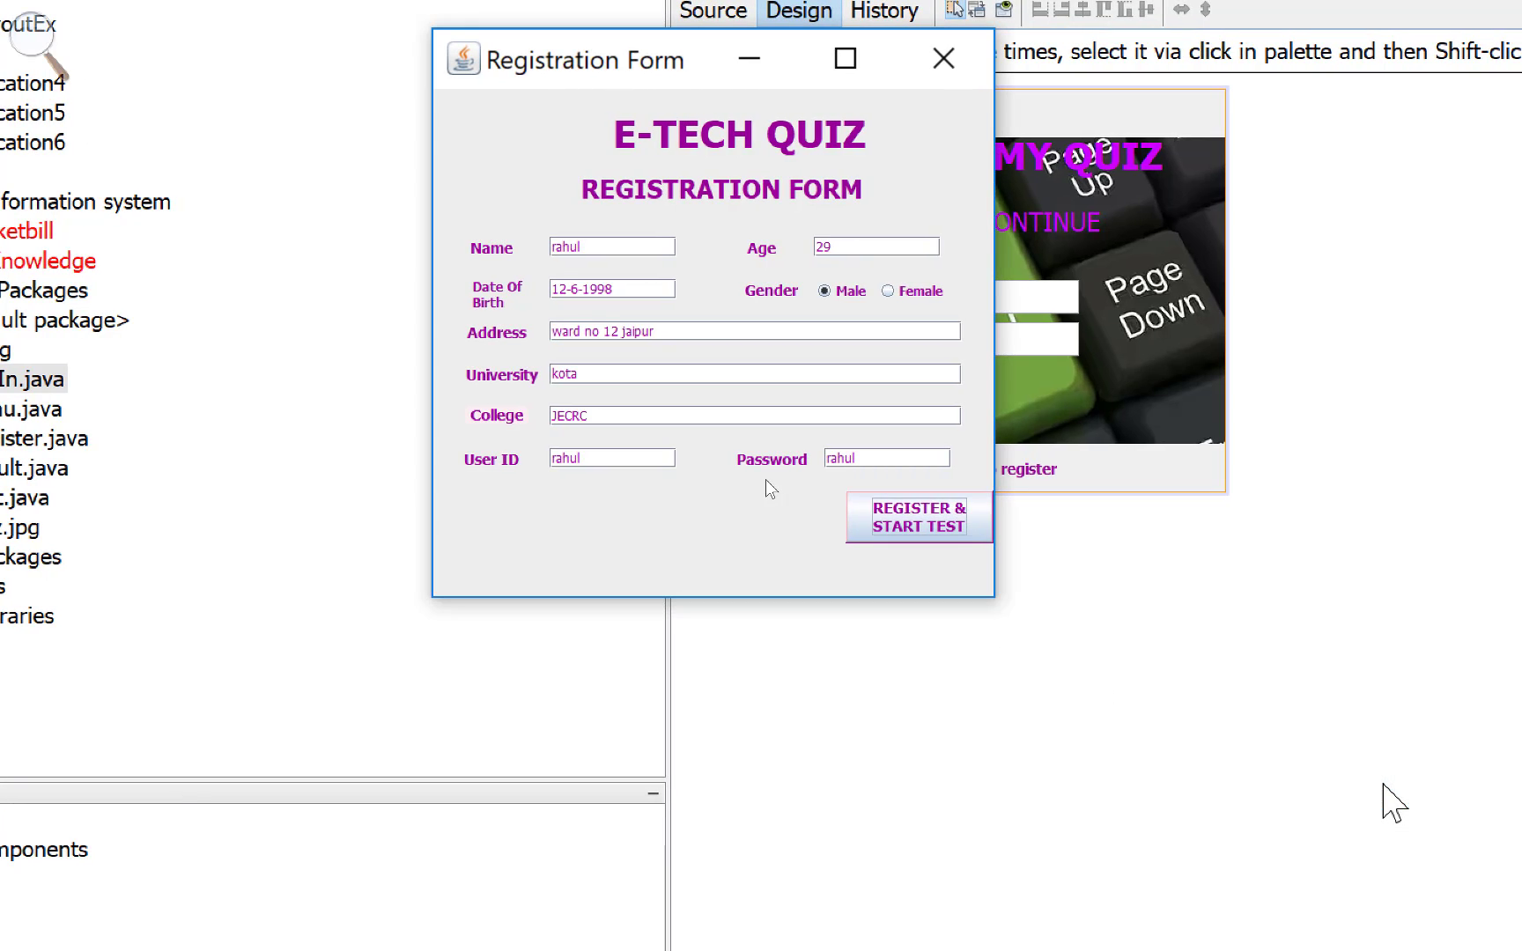
pyautogui.click(618, 285)
pyautogui.press('Right')
pyautogui.press('Right')
pyautogui.press('Right')
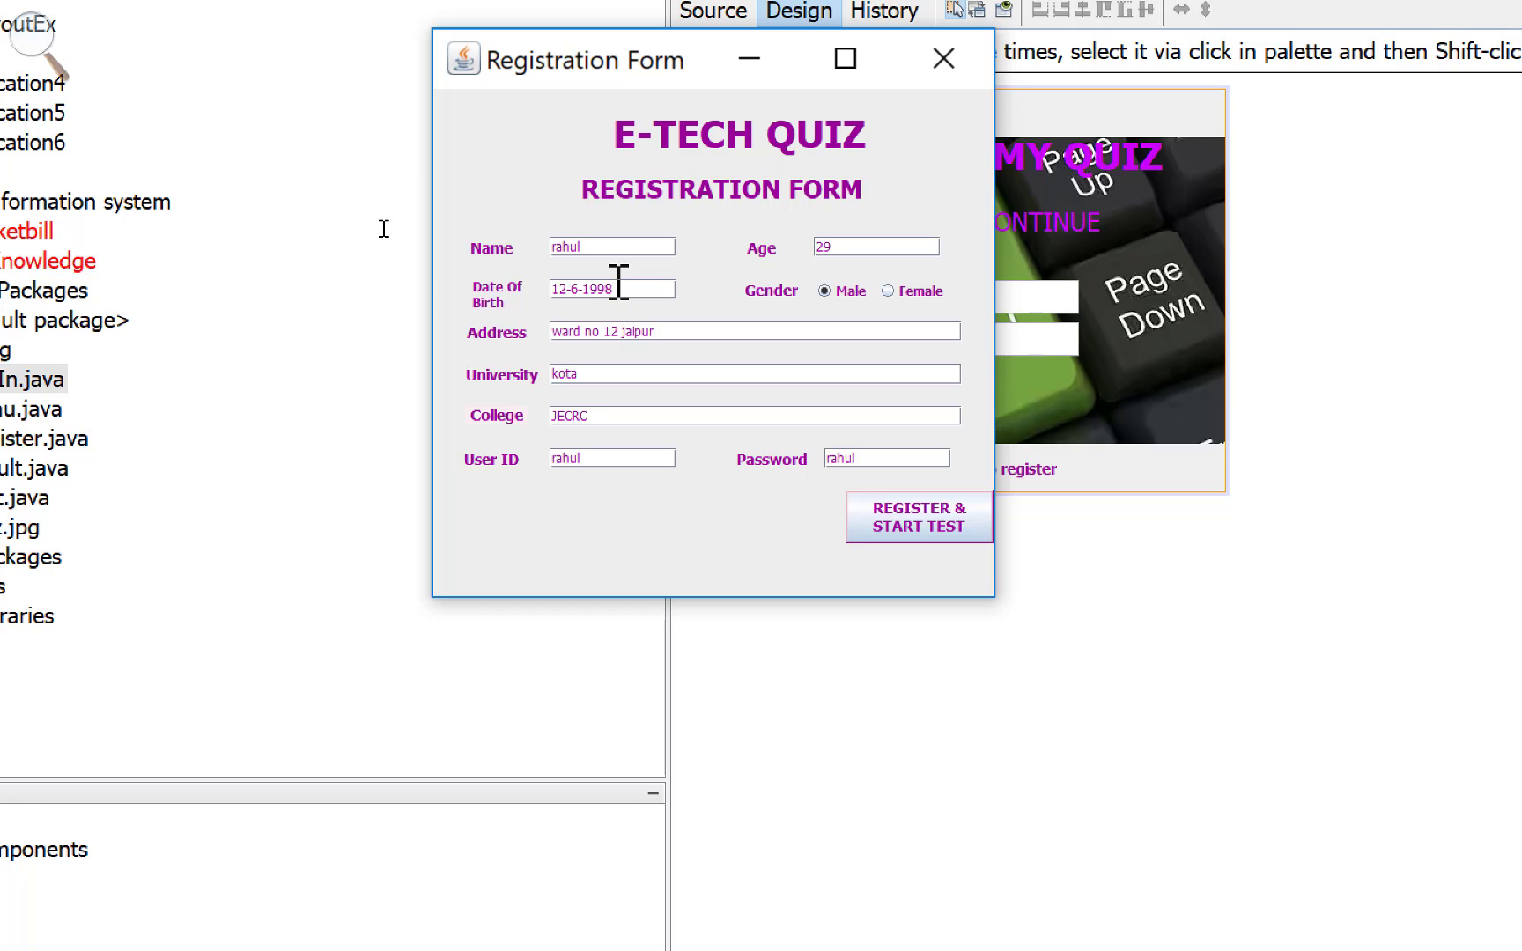
pyautogui.press('BackSpace')
pyautogui.press('BackSpace')
pyautogui.press('BackSpace')
pyautogui.press('BackSpace')
pyautogui.press('BackSpace')
# Resubmit the corrected registration and pick JAVA in the Select Your Subject window
pyautogui.click(912, 532)
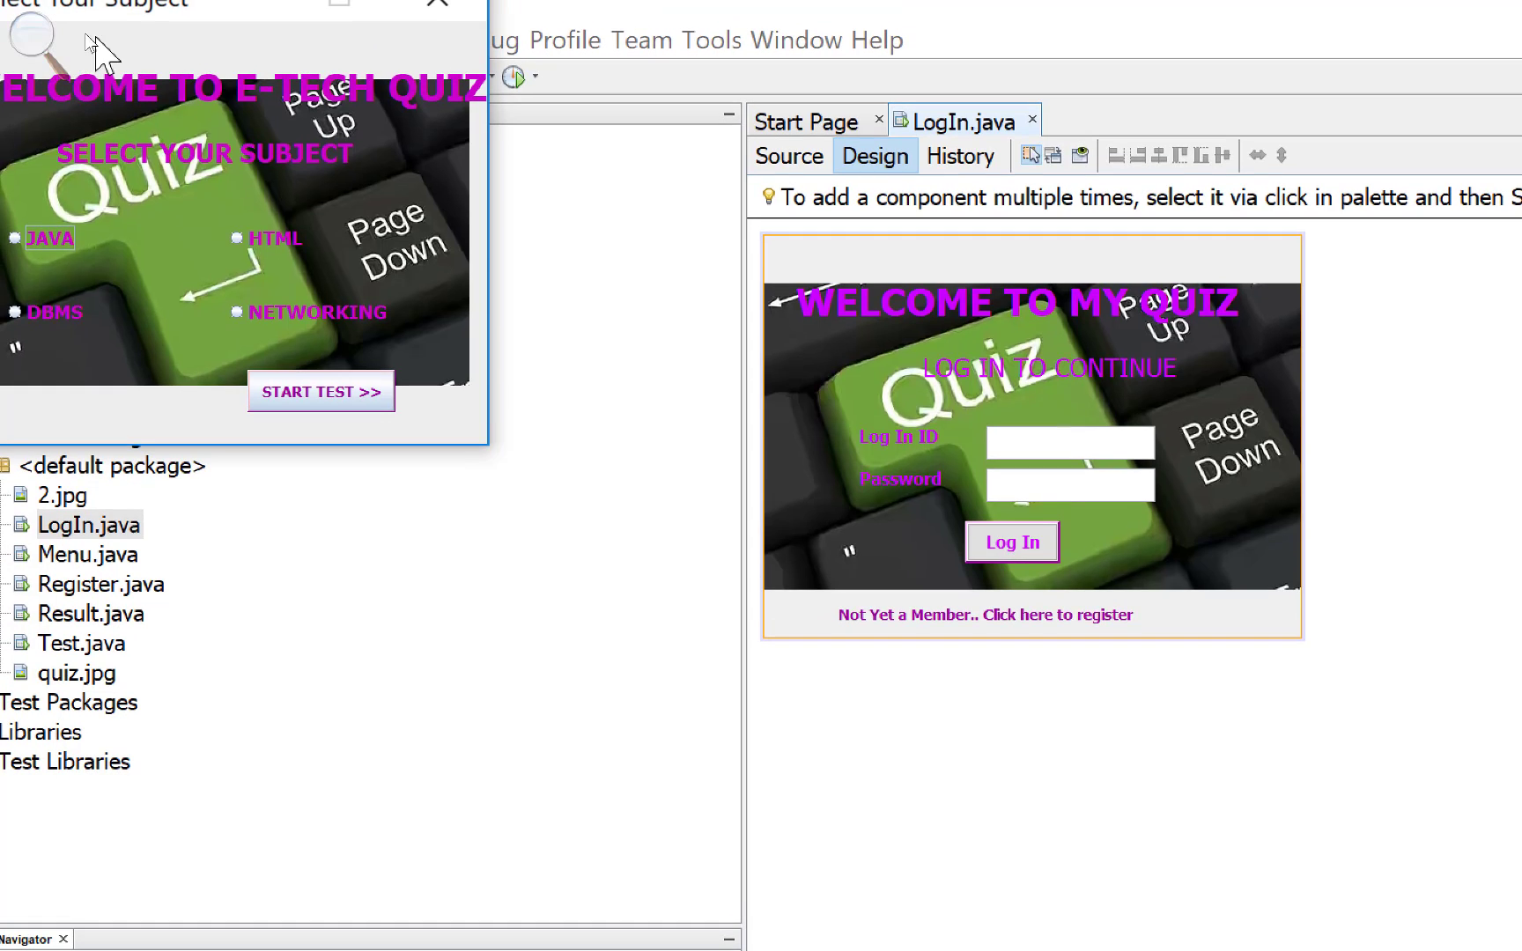
pyautogui.moveTo(115, 9); pyautogui.dragTo(517, 350)
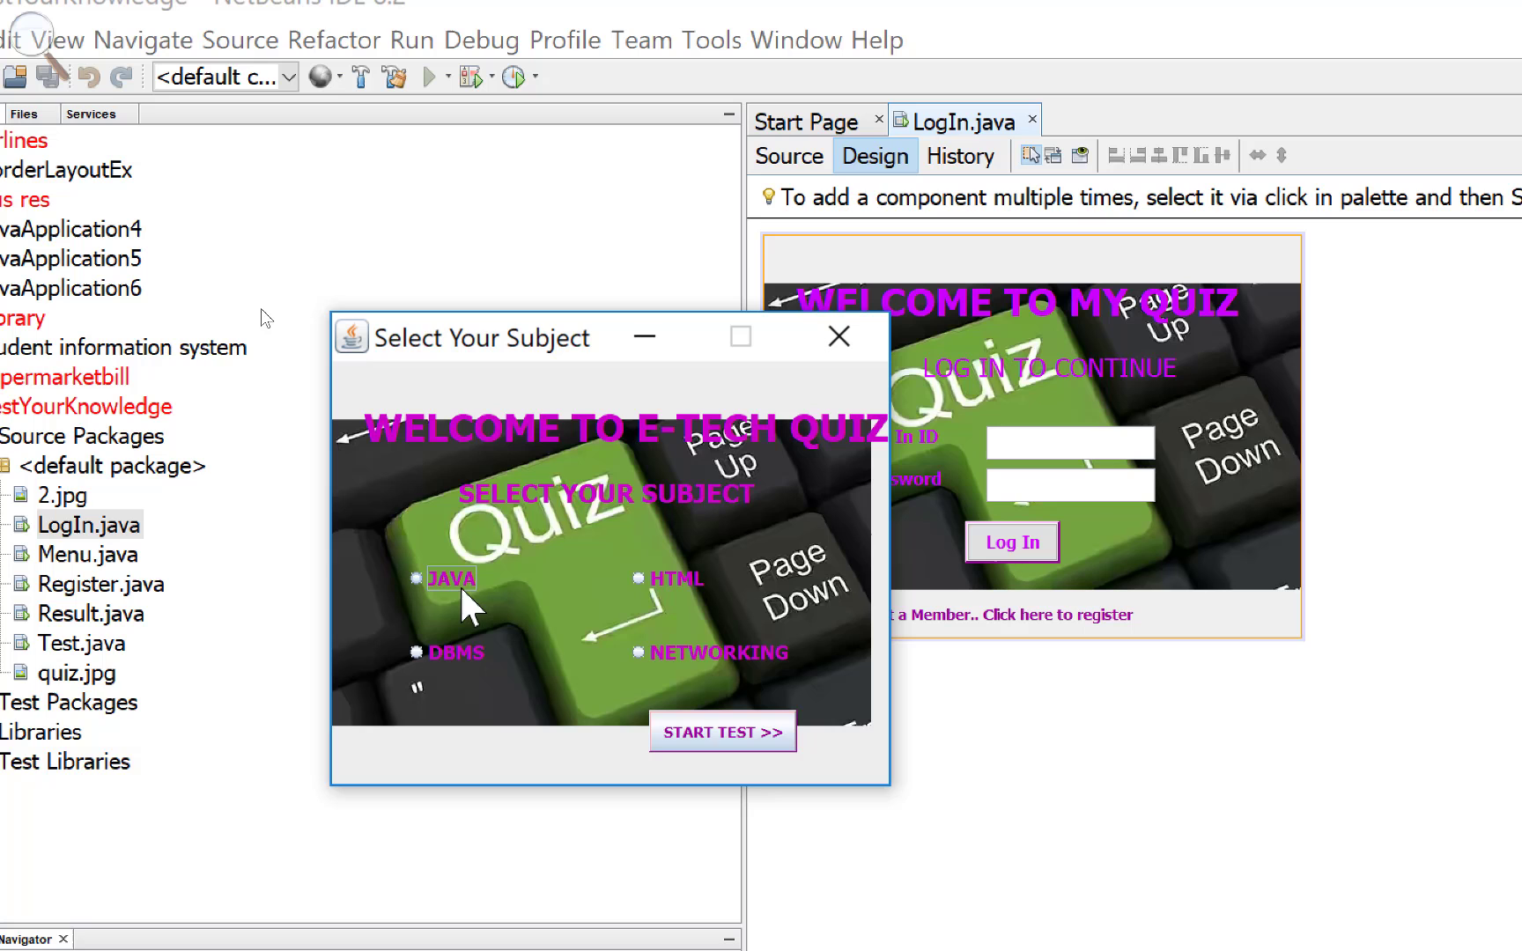
pyautogui.click(416, 579)
# Start the JAVA quiz and answer Q1 'exe code', Q2 'final', and Q3's fourth option
pyautogui.click(688, 736)
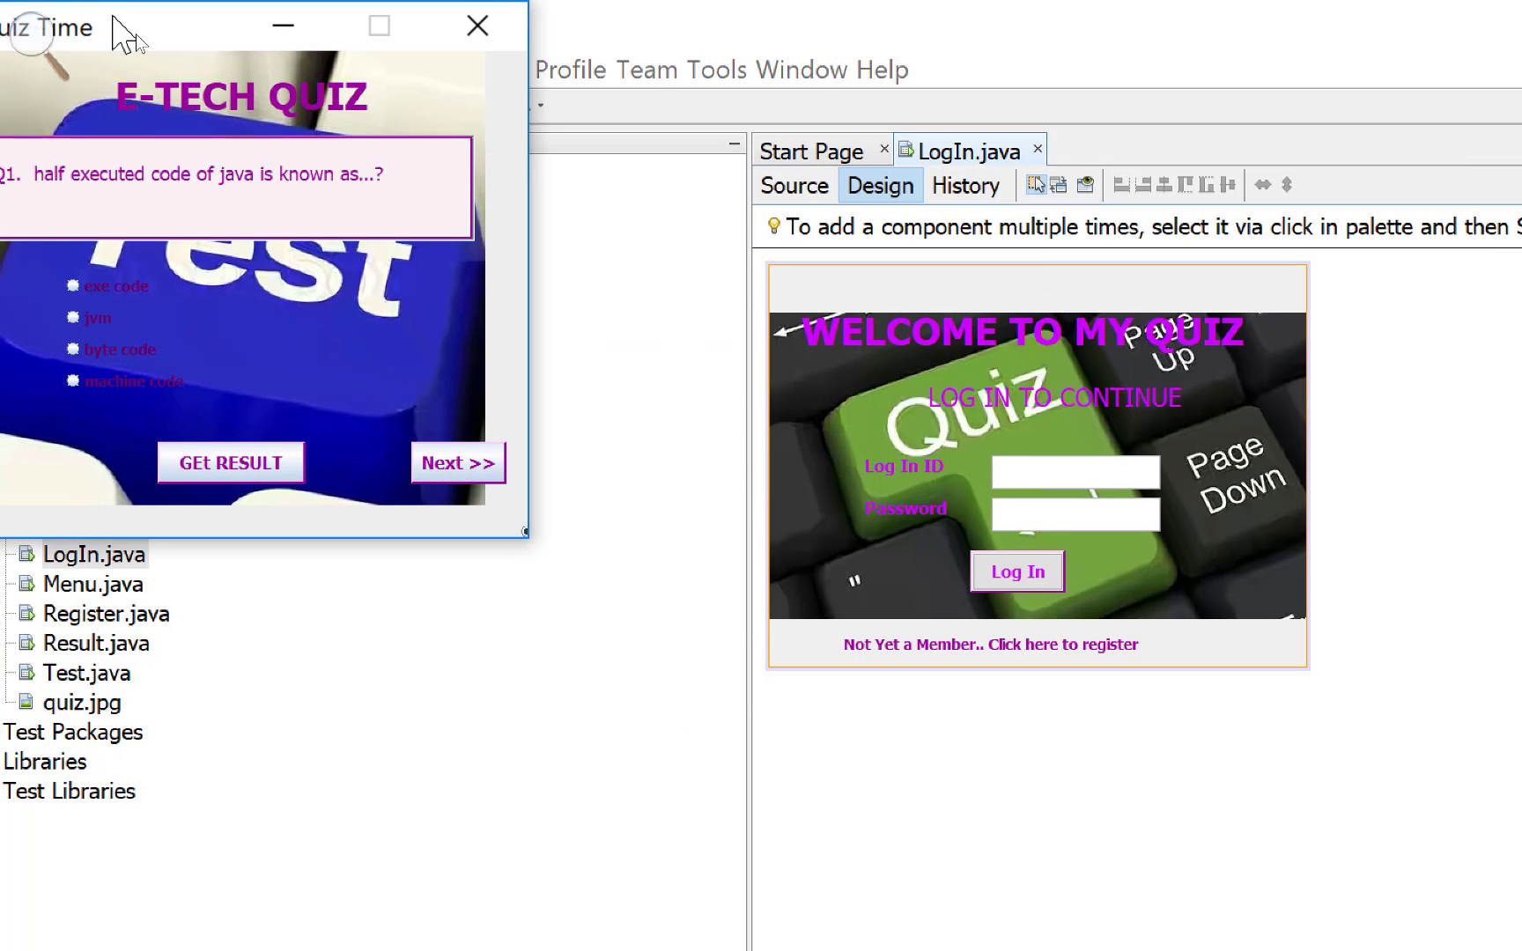
pyautogui.moveTo(114, 18); pyautogui.dragTo(442, 212)
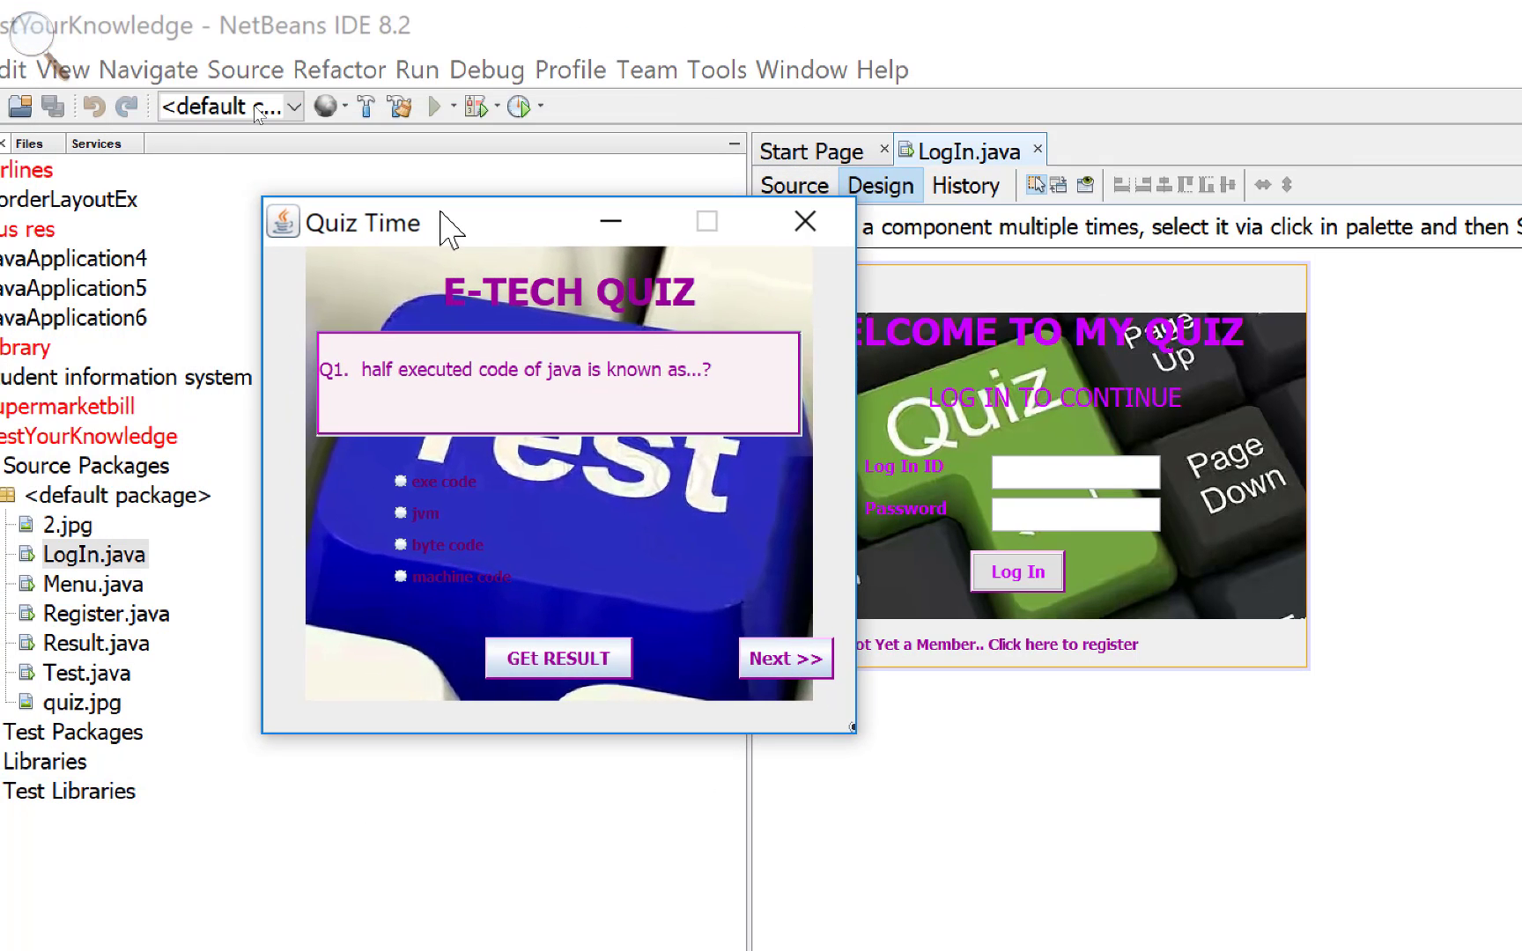
pyautogui.click(399, 477)
pyautogui.click(778, 661)
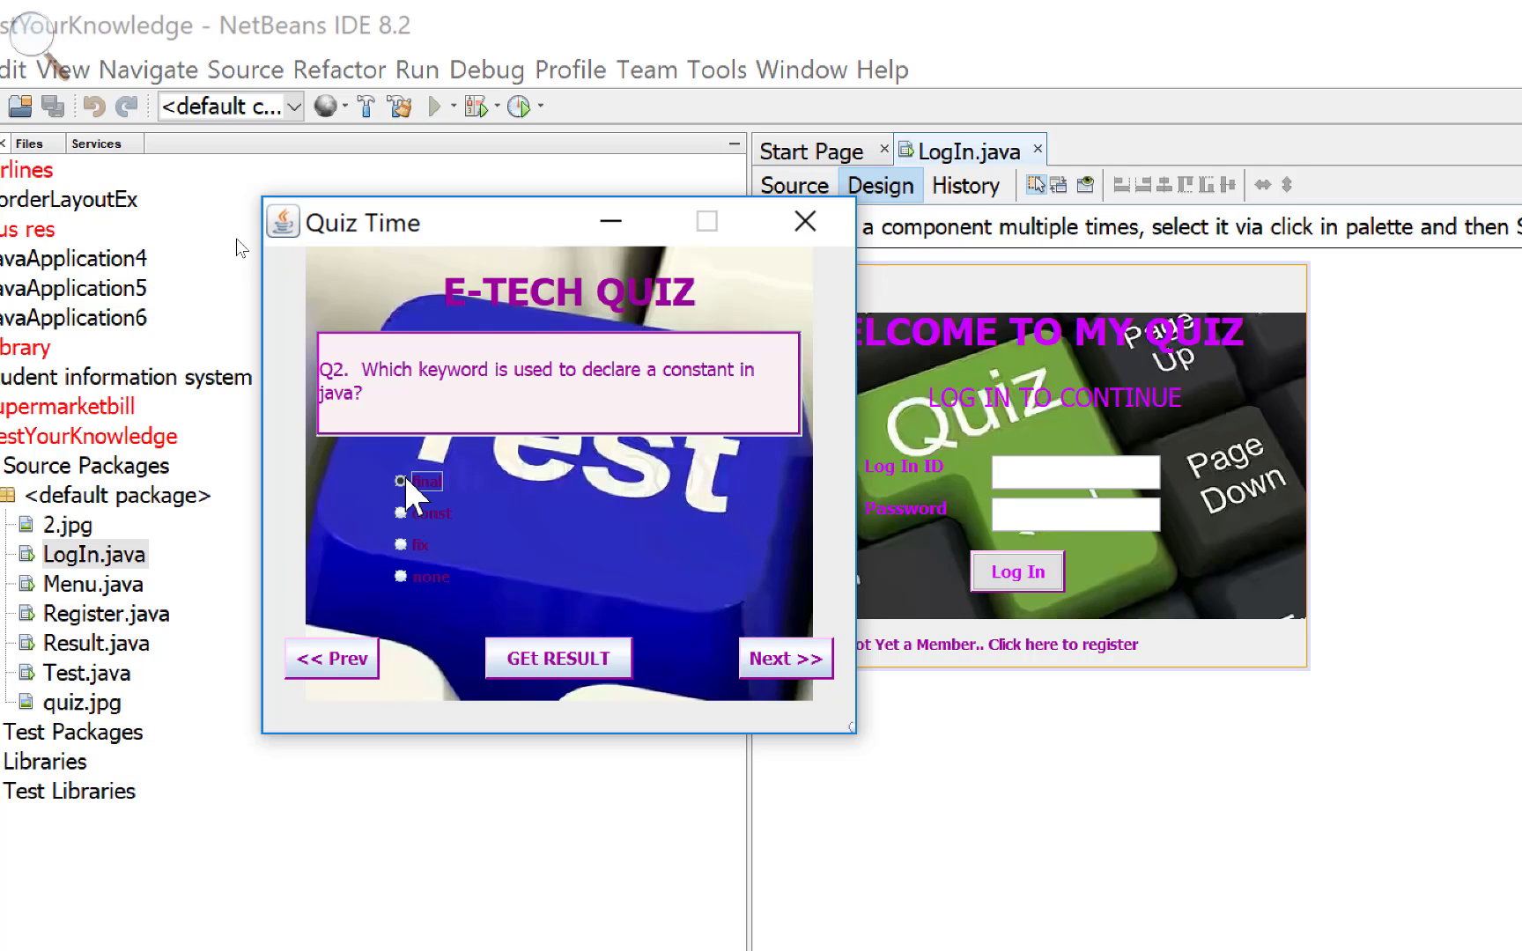
pyautogui.click(401, 481)
pyautogui.click(779, 661)
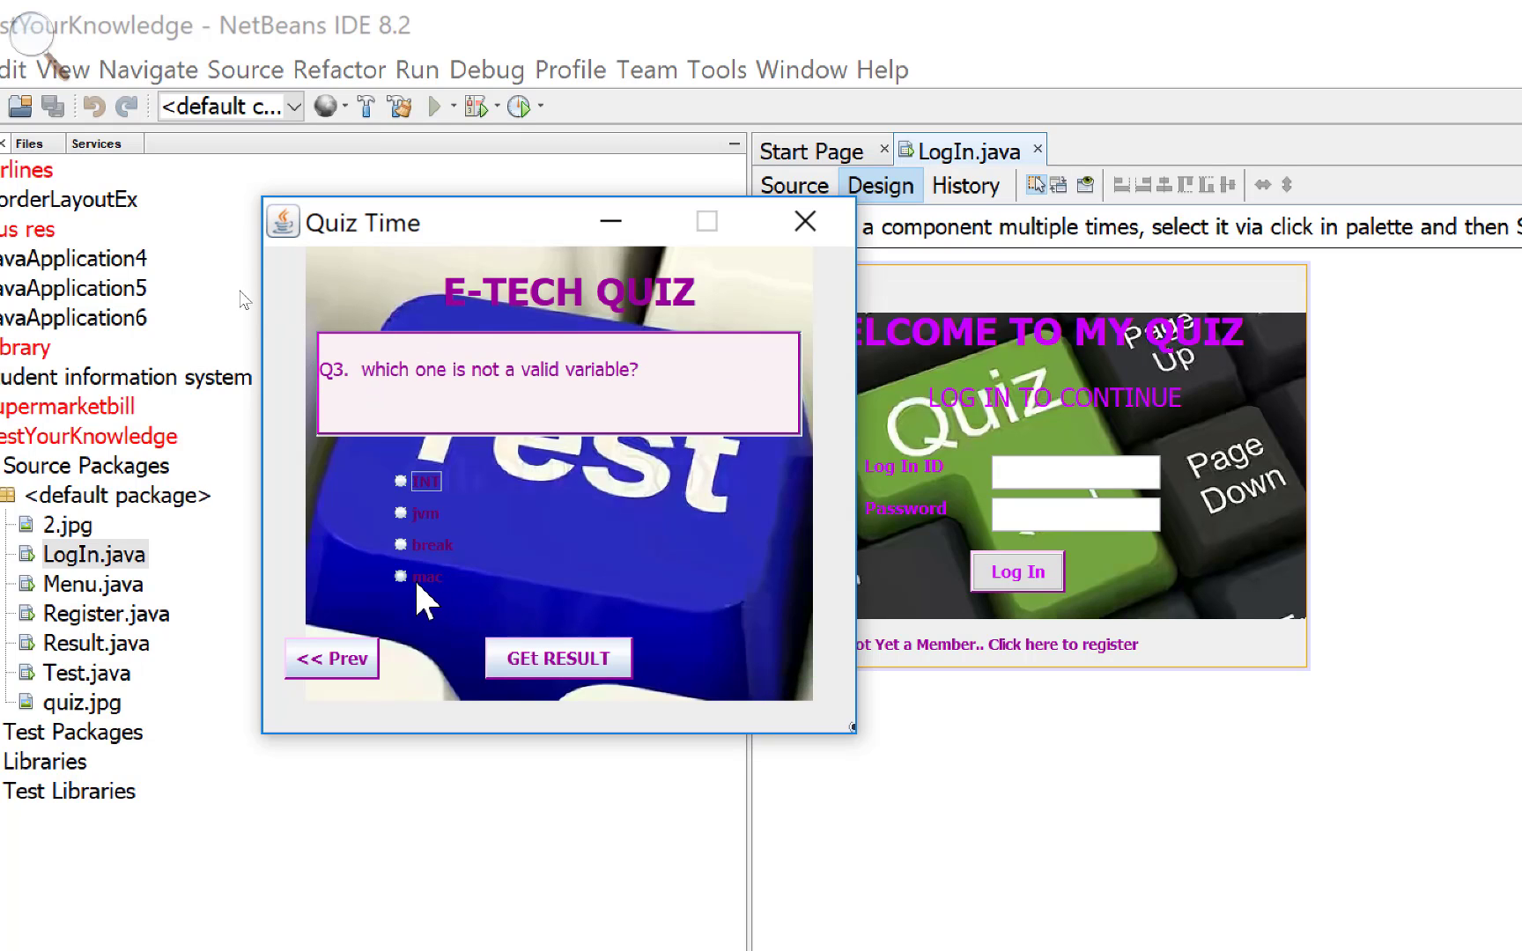
pyautogui.click(401, 576)
# Retry GEt RESULT, dismissing the repeated SQLException errors, then close the Quiz Time window
pyautogui.click(560, 660)
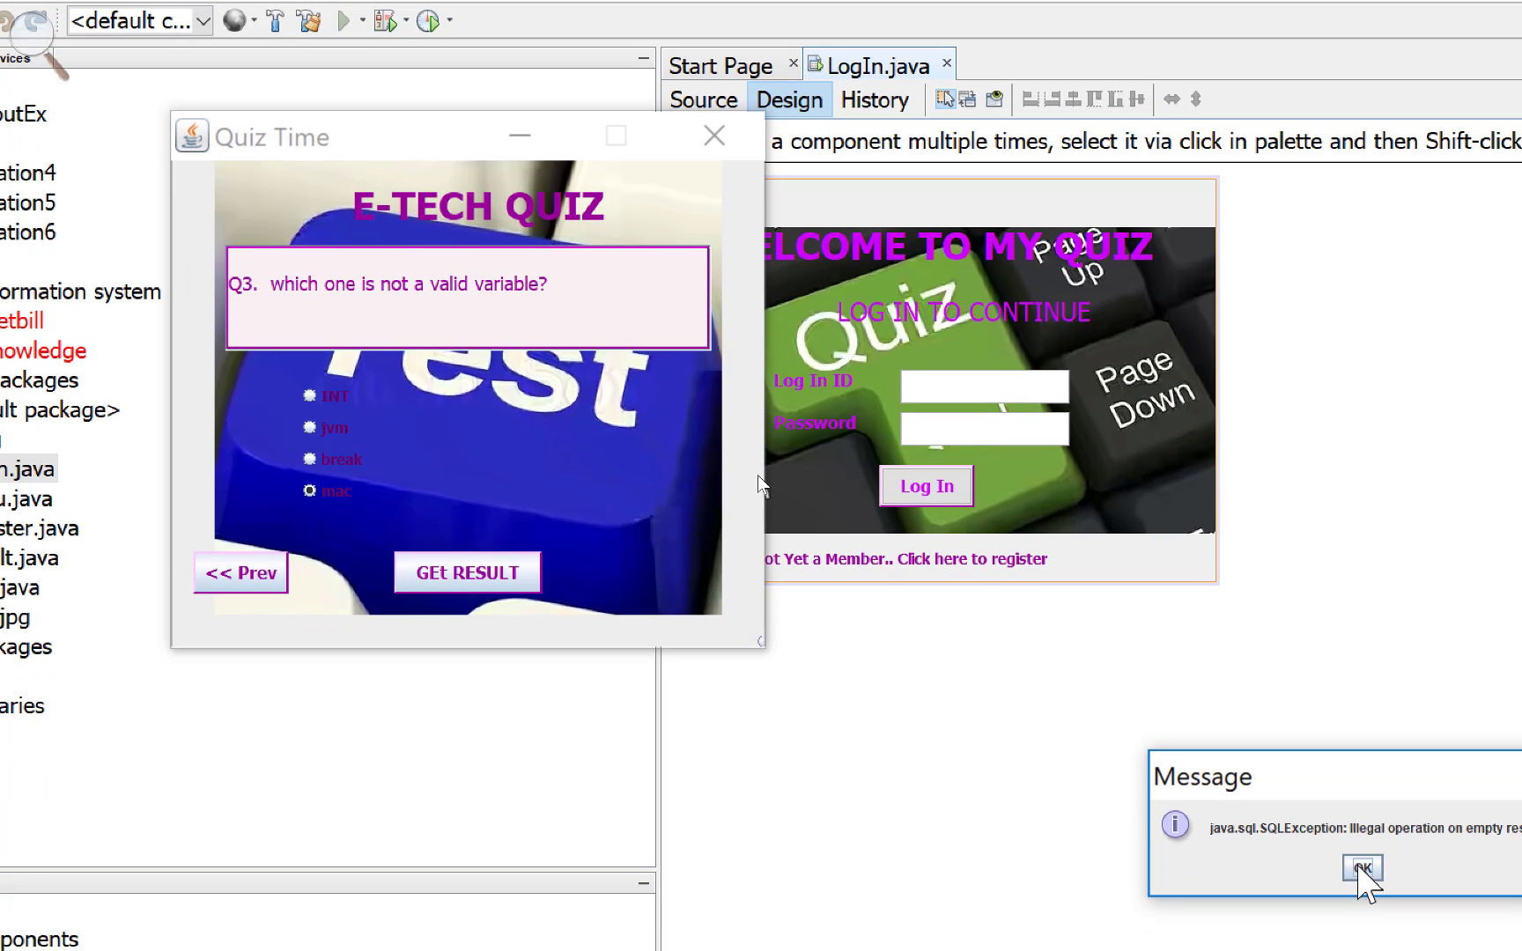
pyautogui.click(1362, 872)
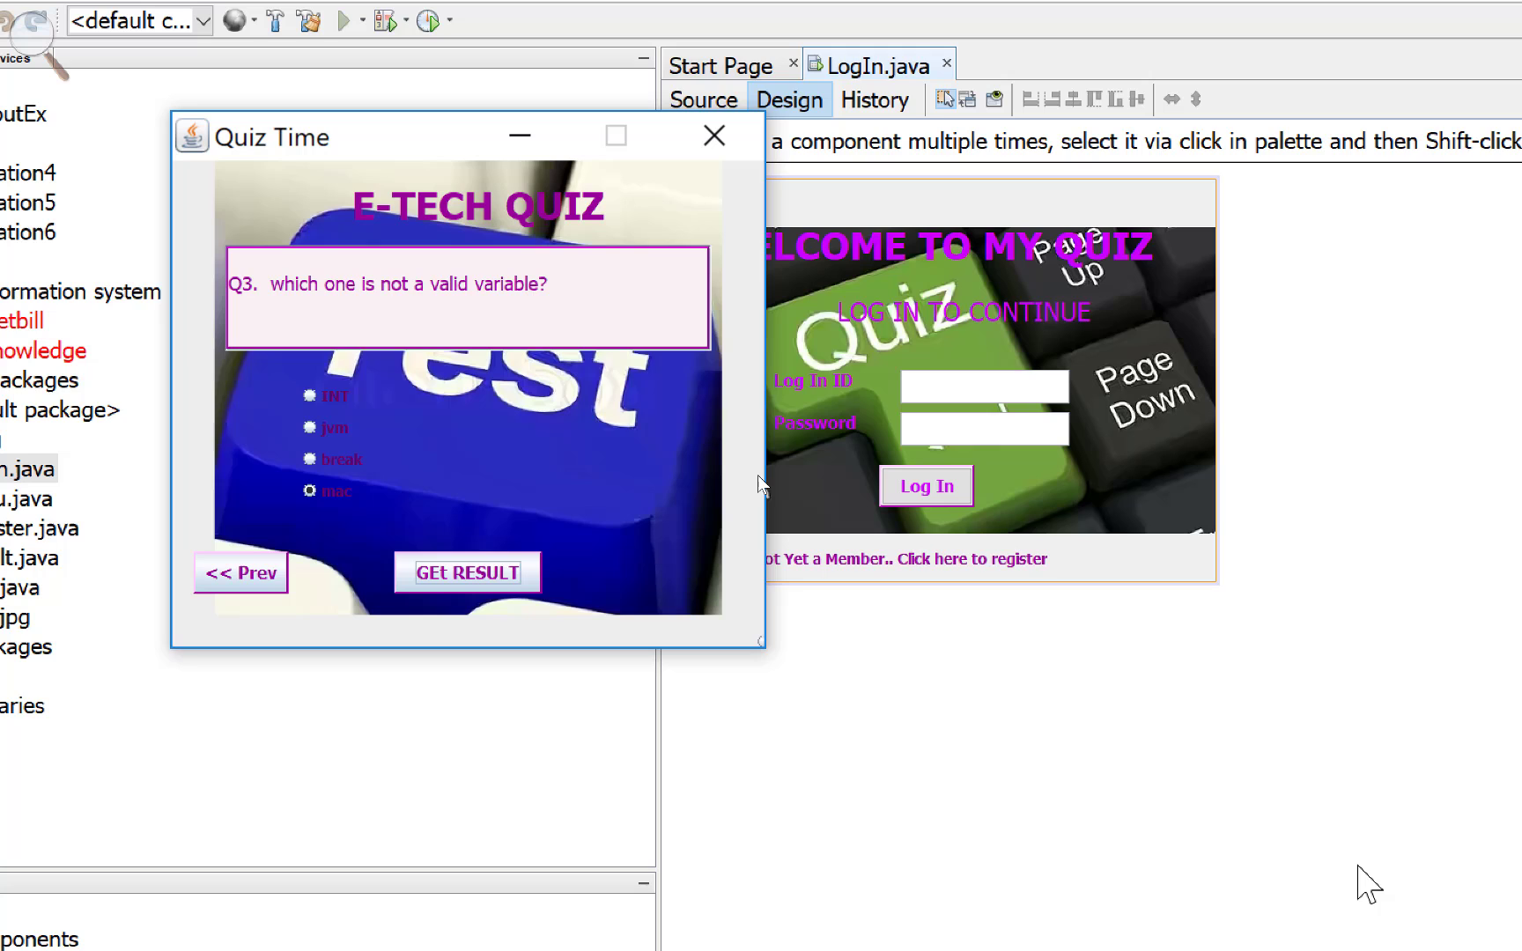
pyautogui.click(435, 575)
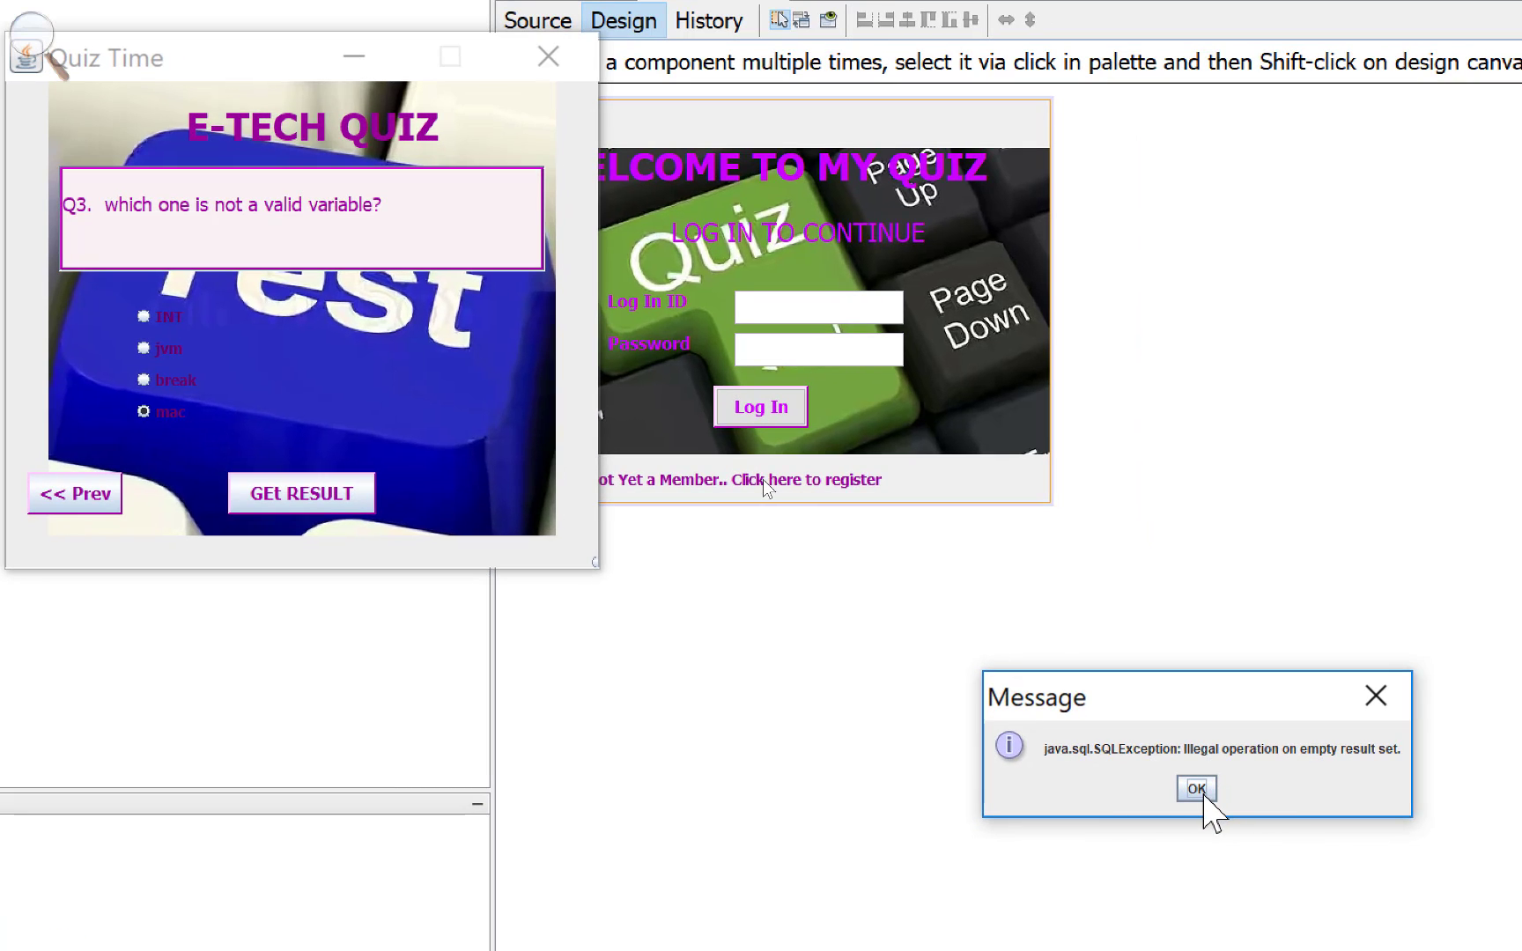
pyautogui.click(1197, 790)
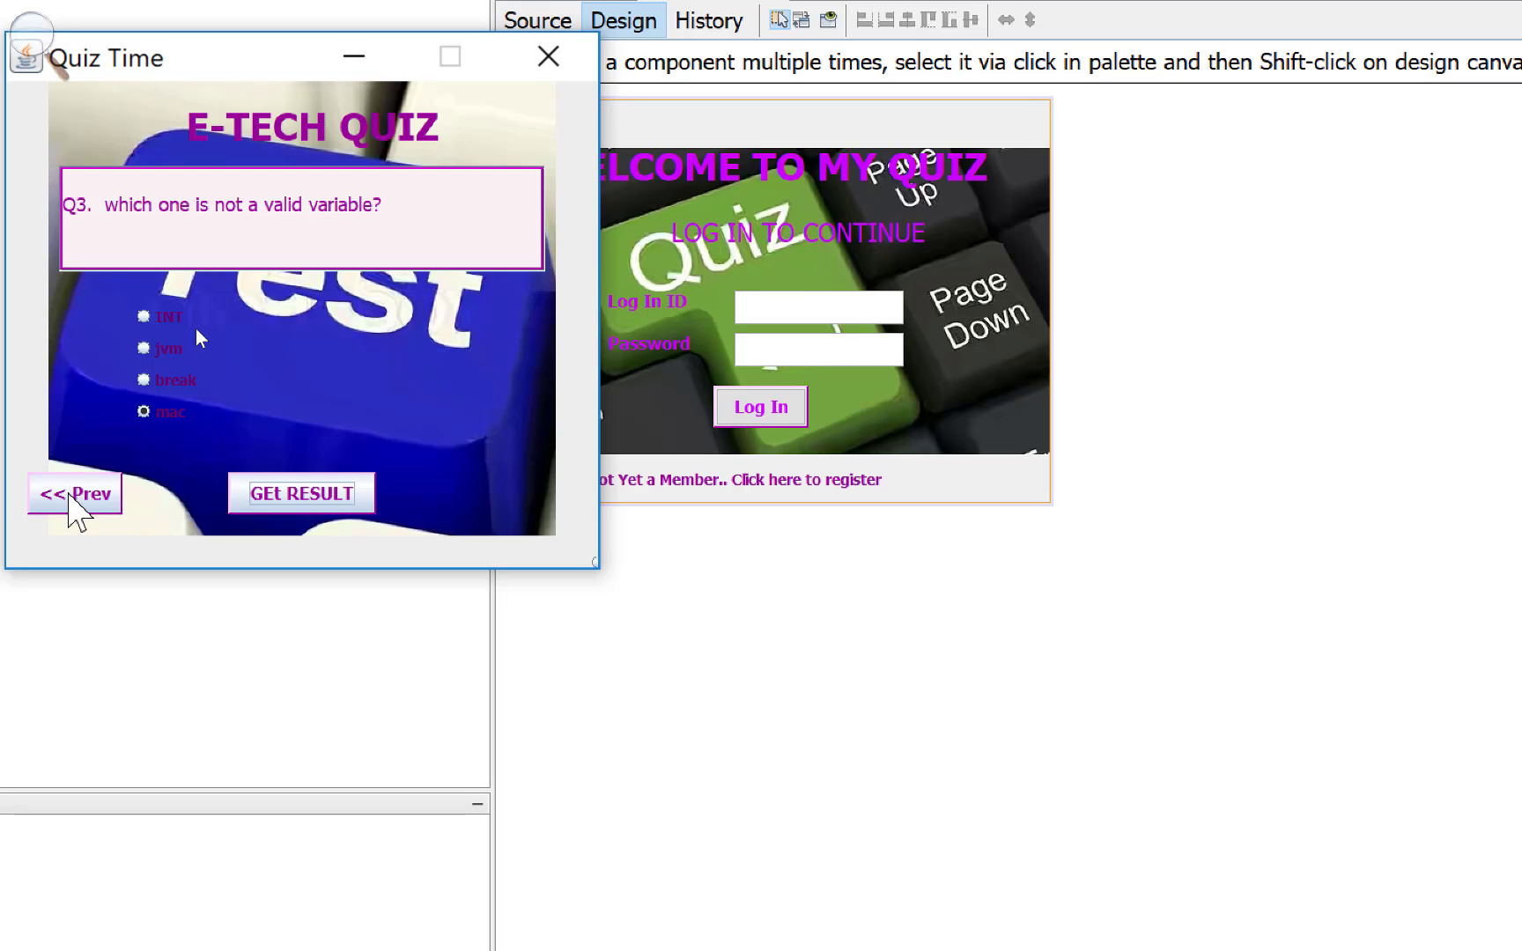
pyautogui.click(71, 496)
pyautogui.click(567, 506)
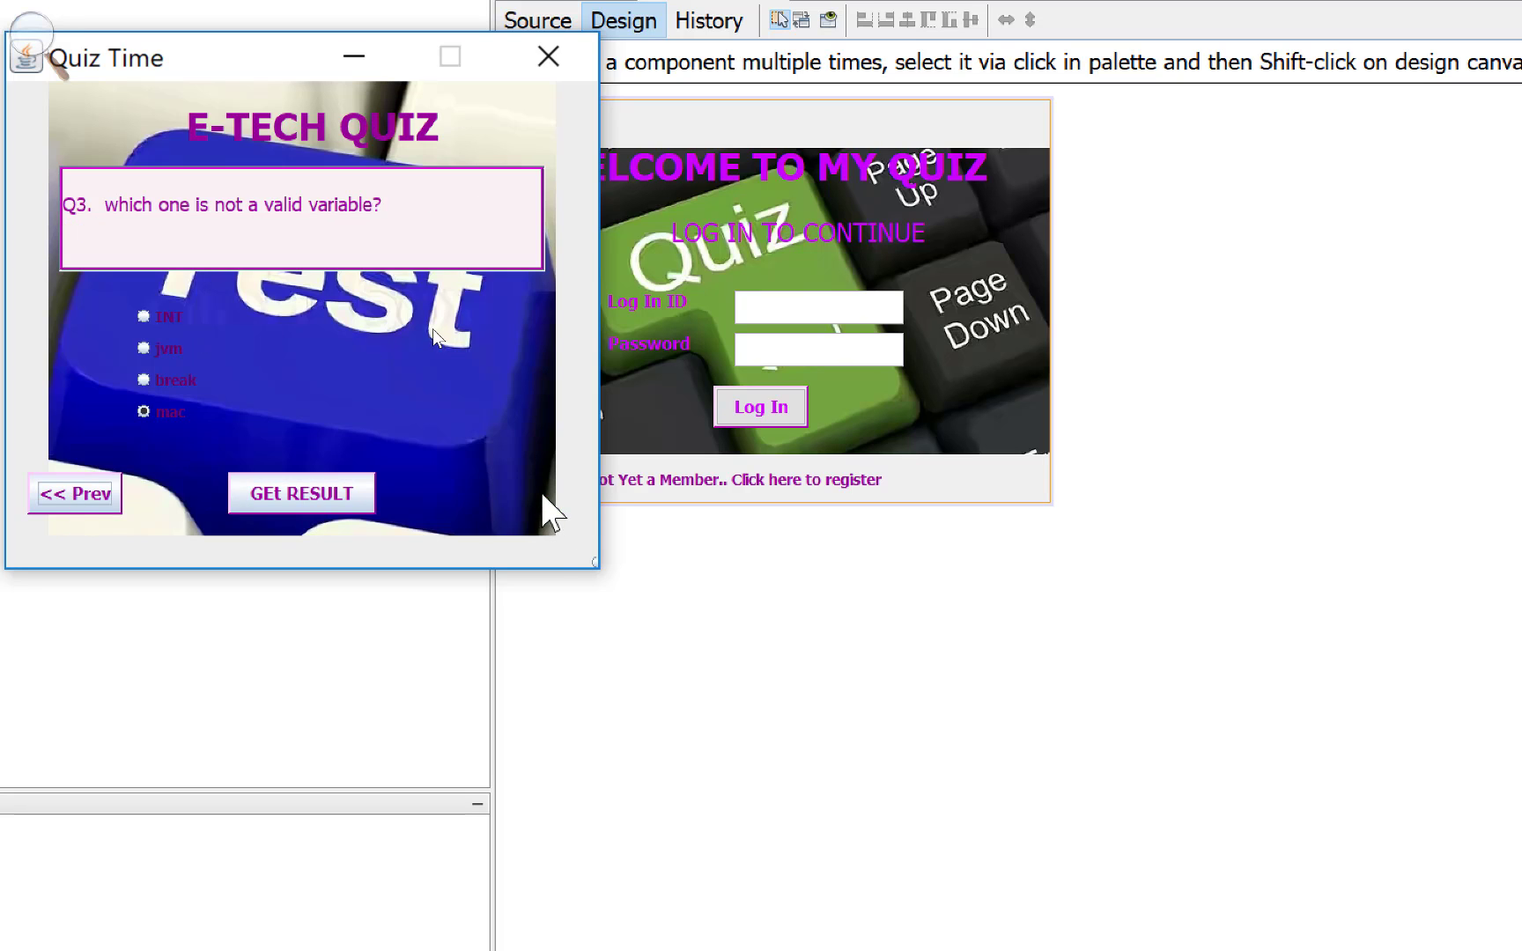
pyautogui.click(281, 484)
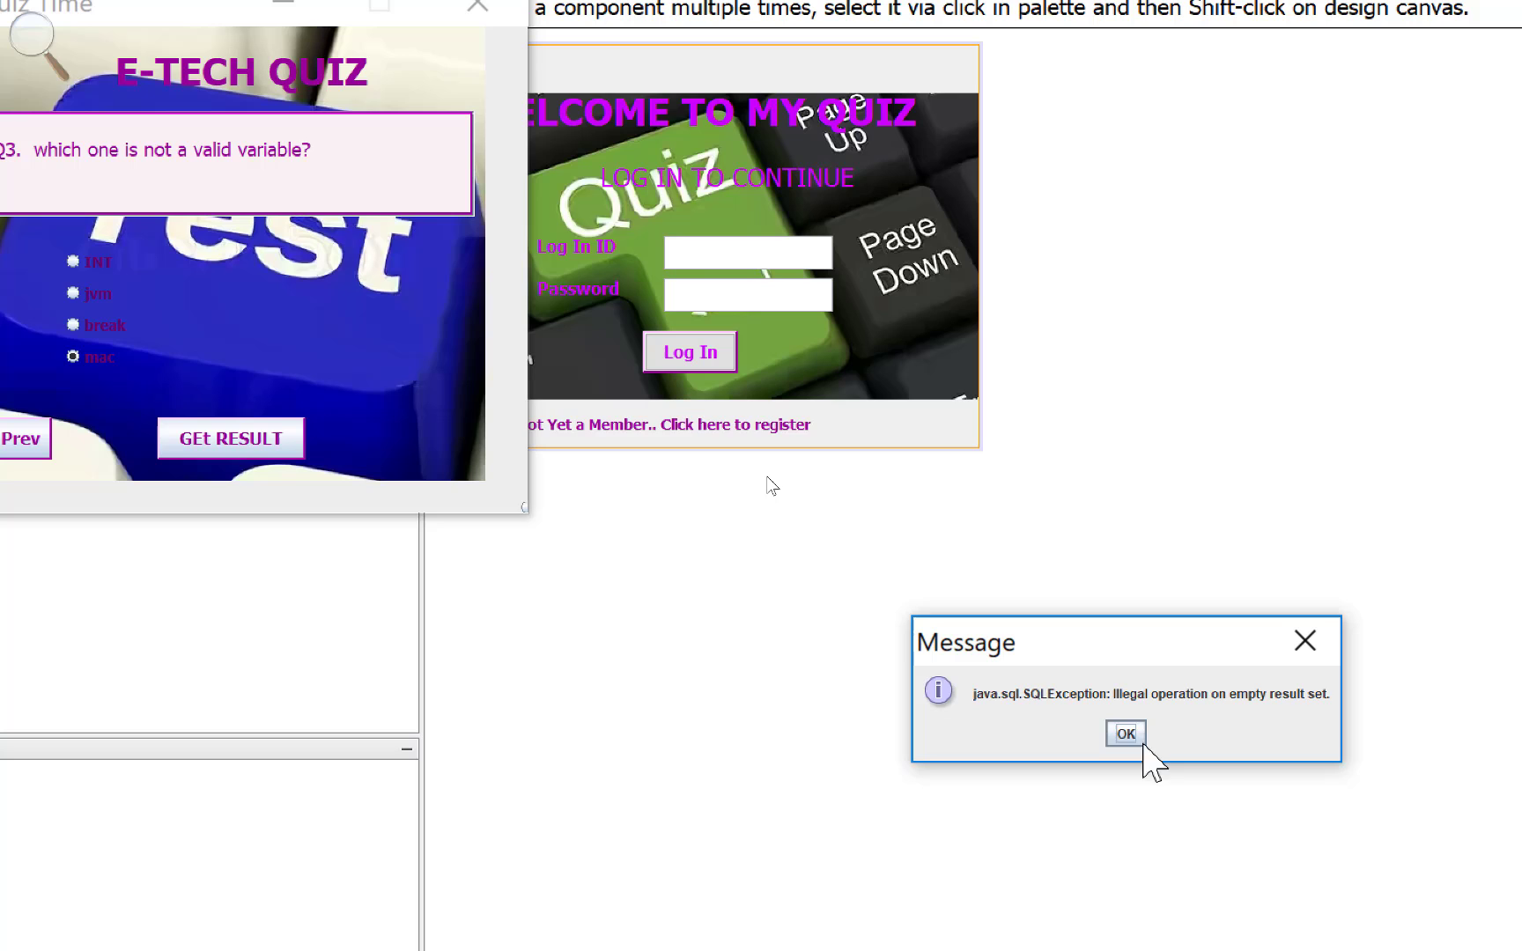
pyautogui.click(1196, 788)
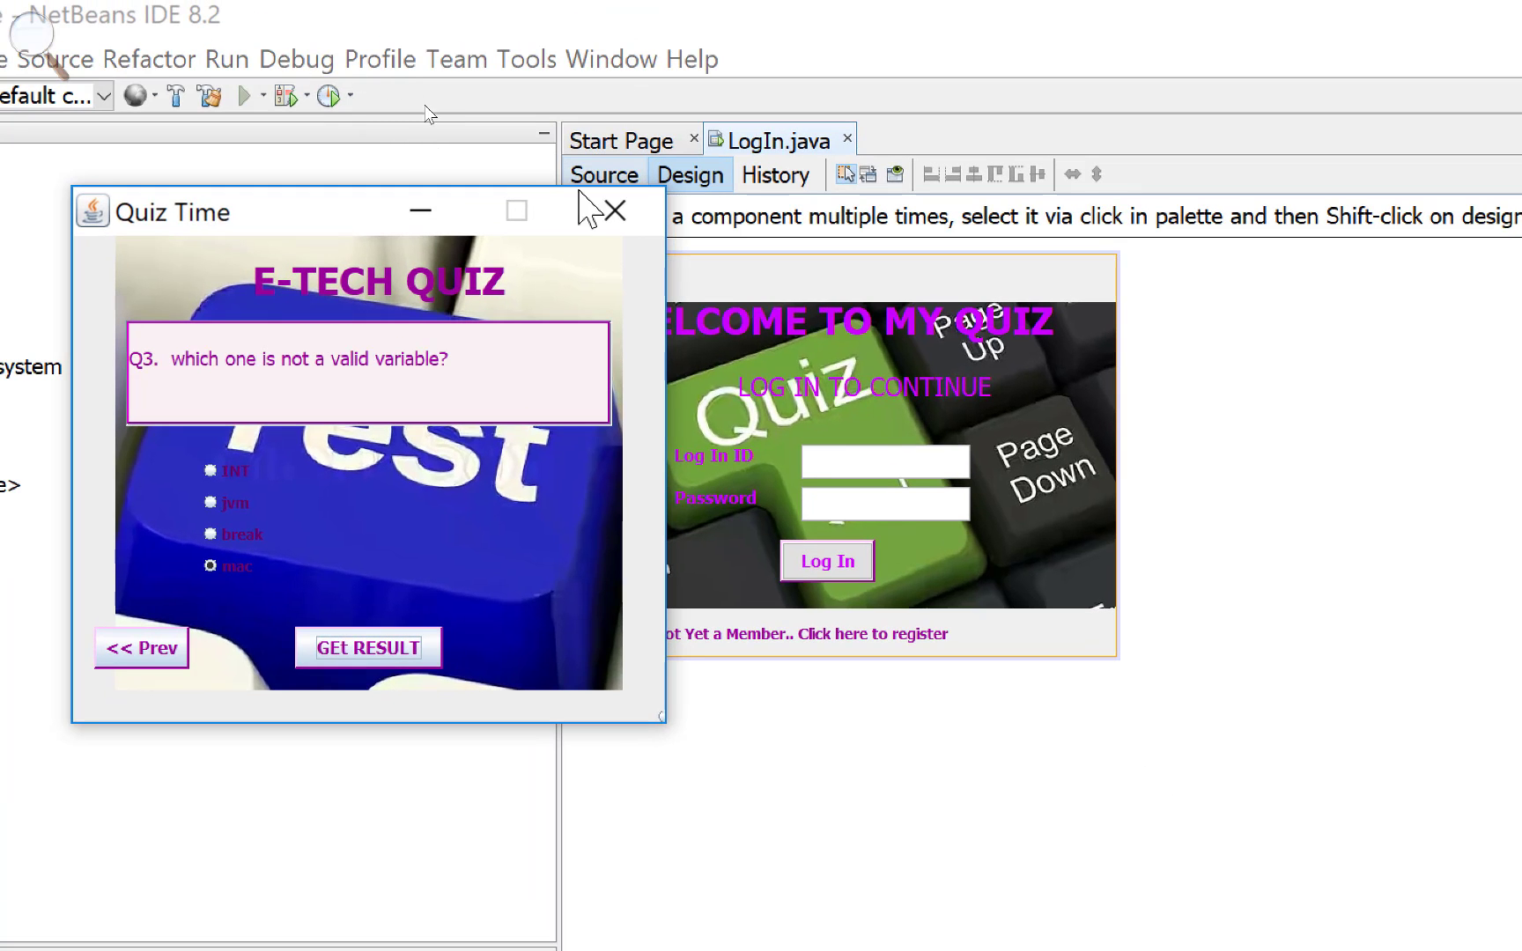
pyautogui.click(478, 7)
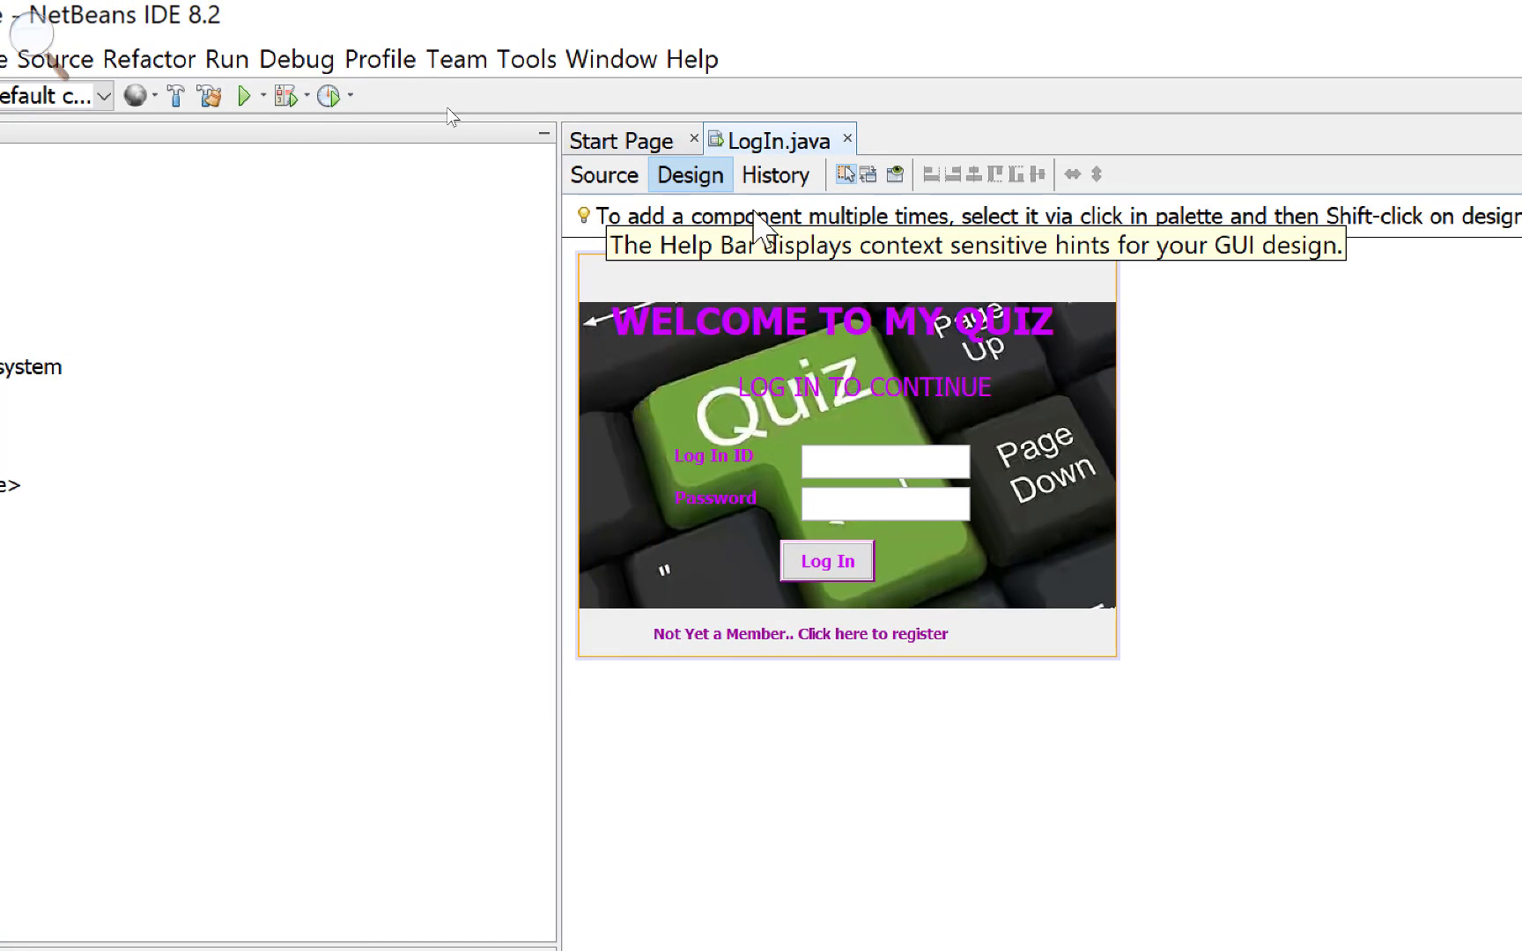
# Relaunch the quiz, log in with the ID and password, and bring the subject window into view
pyautogui.click(245, 95)
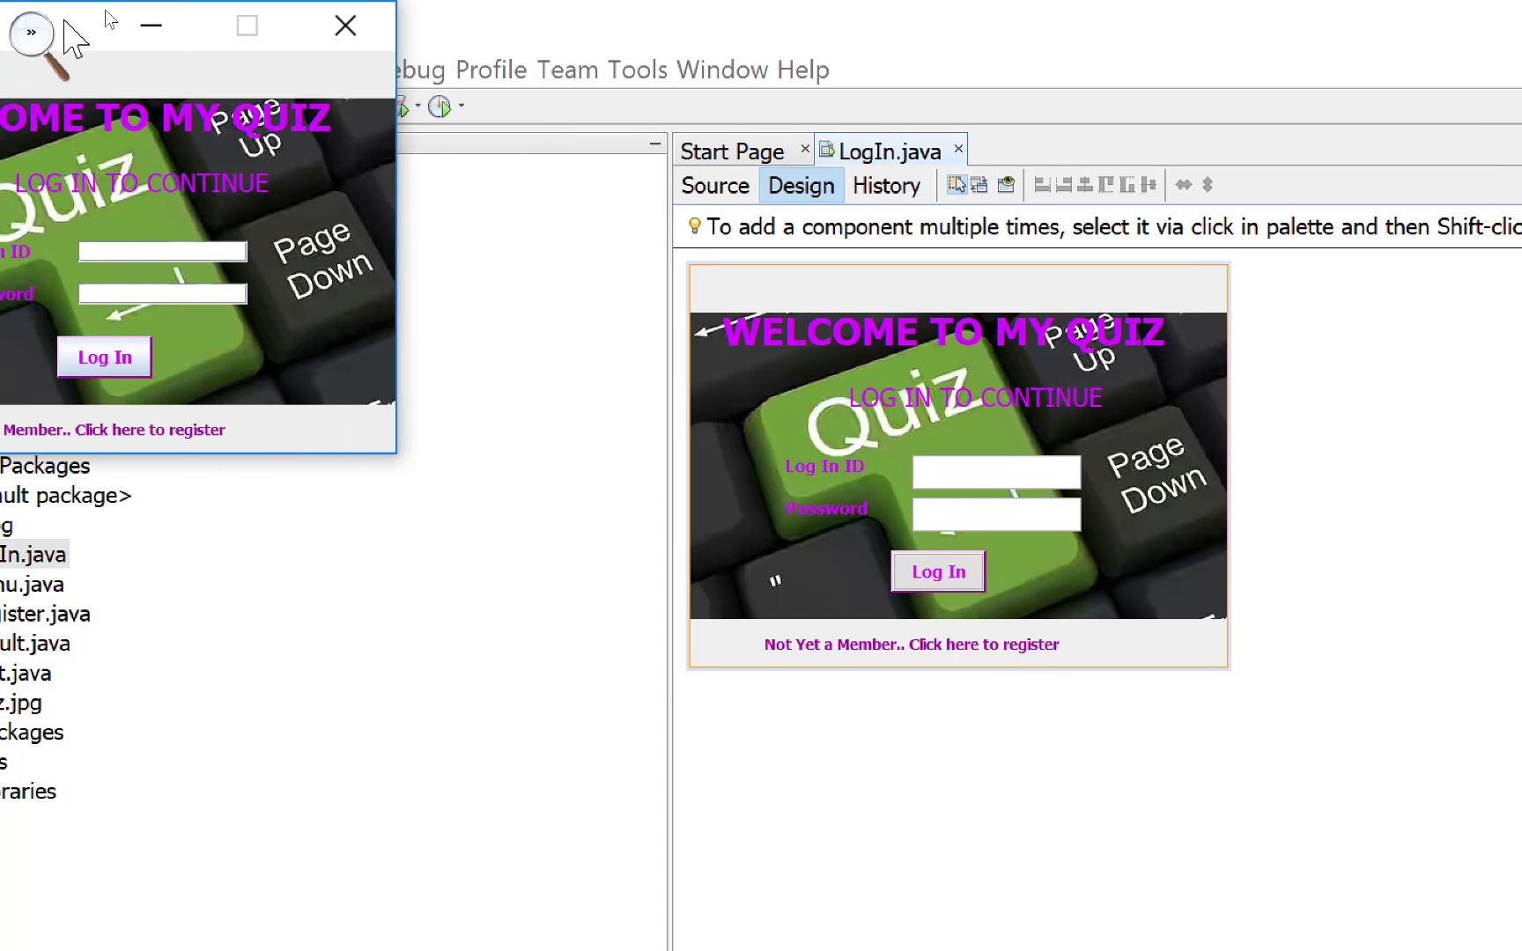
pyautogui.moveTo(43, 34); pyautogui.dragTo(382, 289)
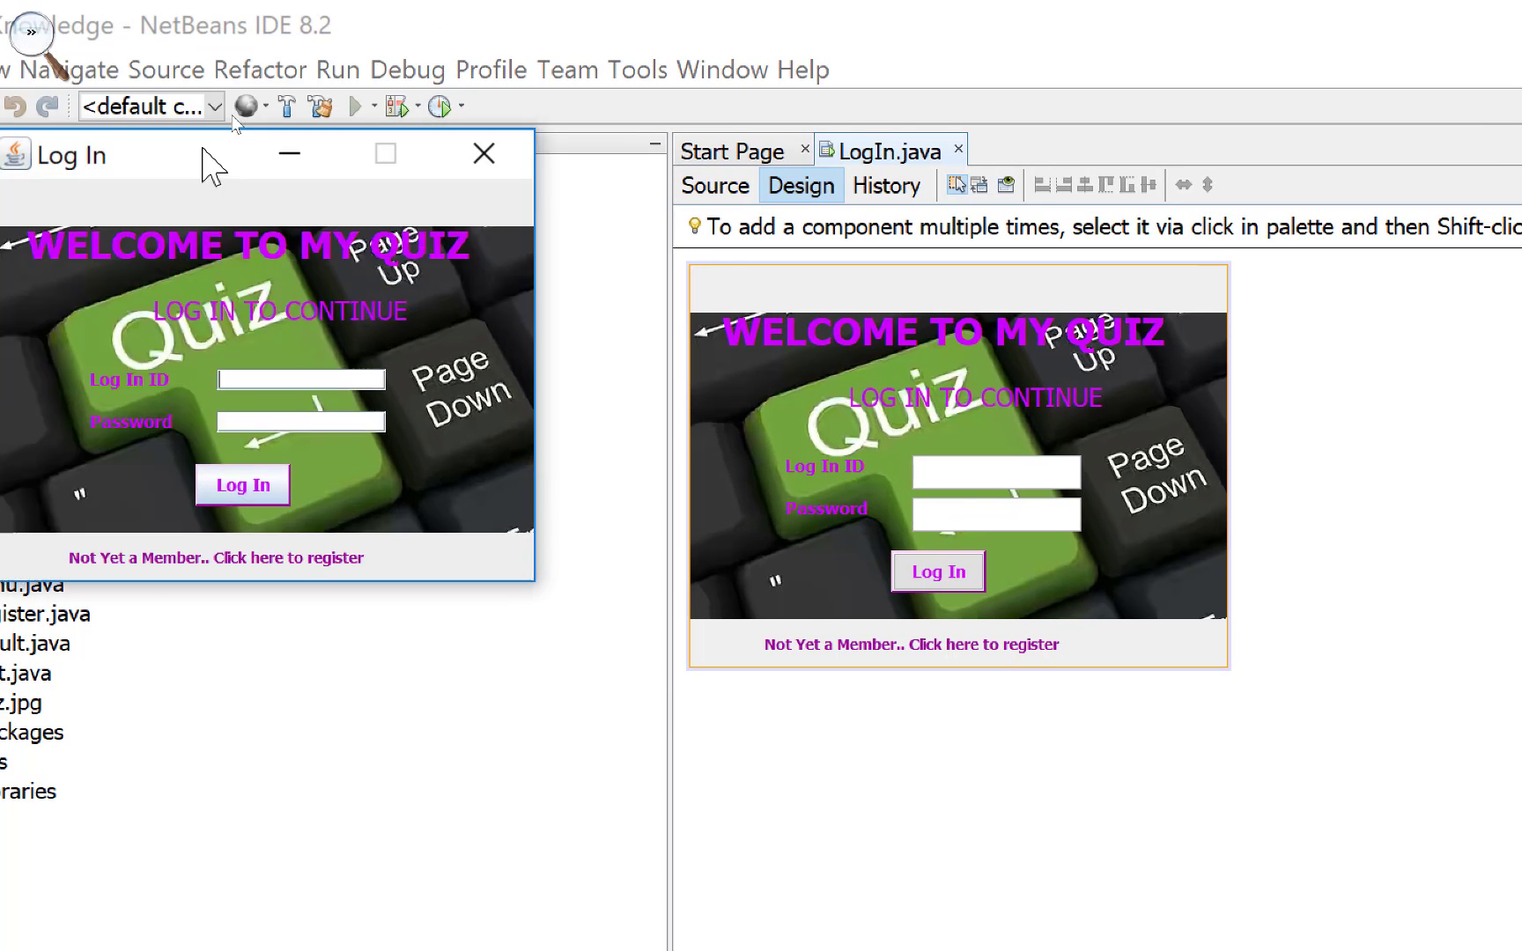
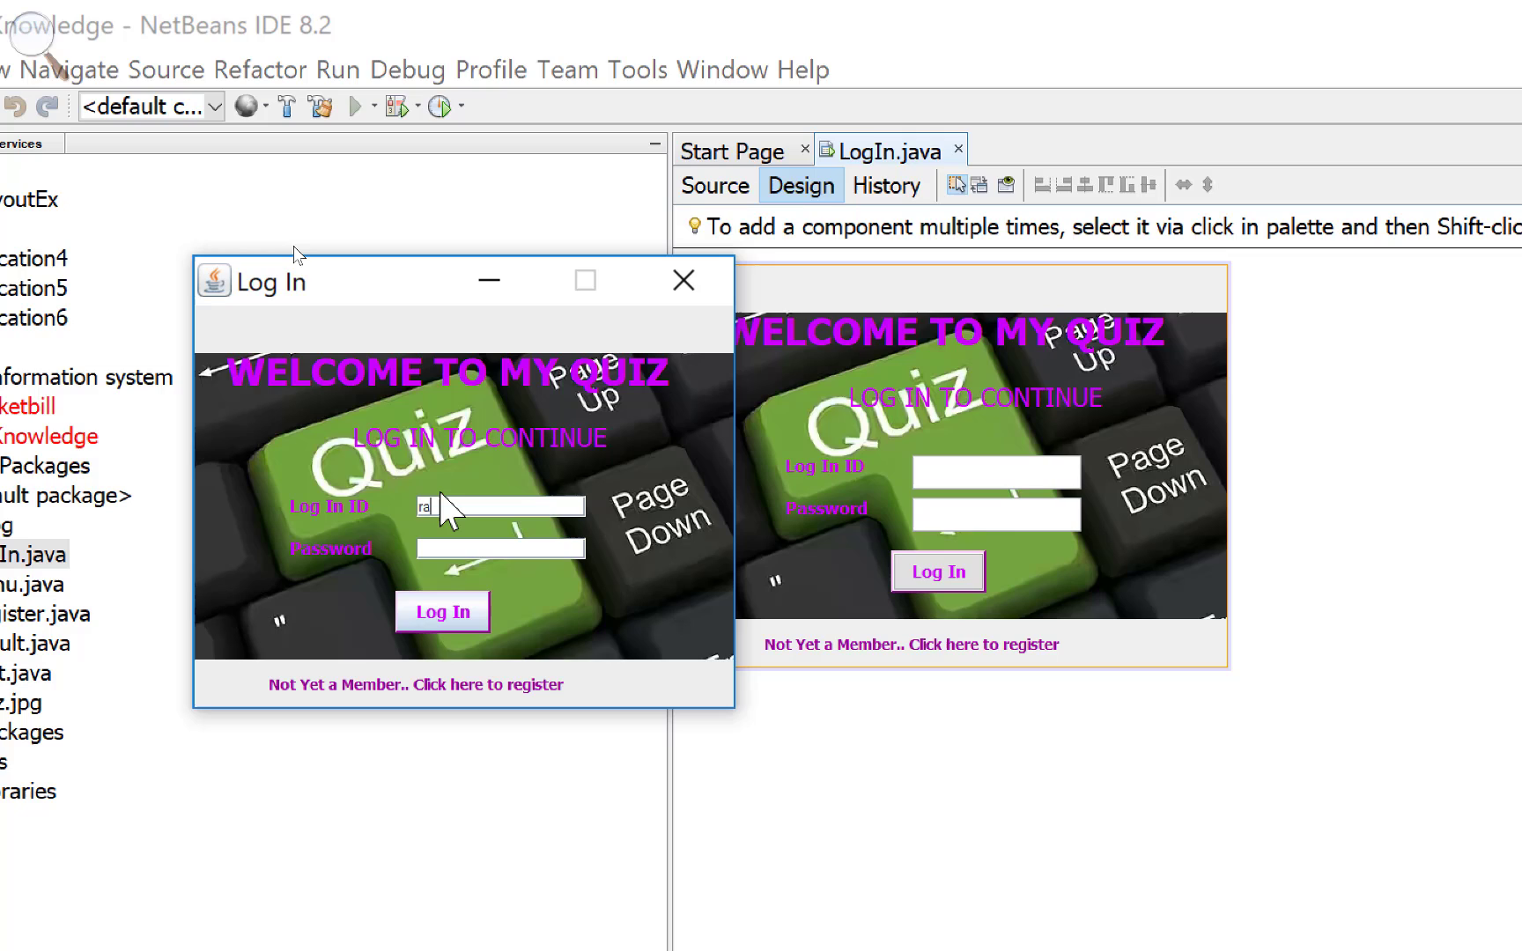
pyautogui.press('Return')
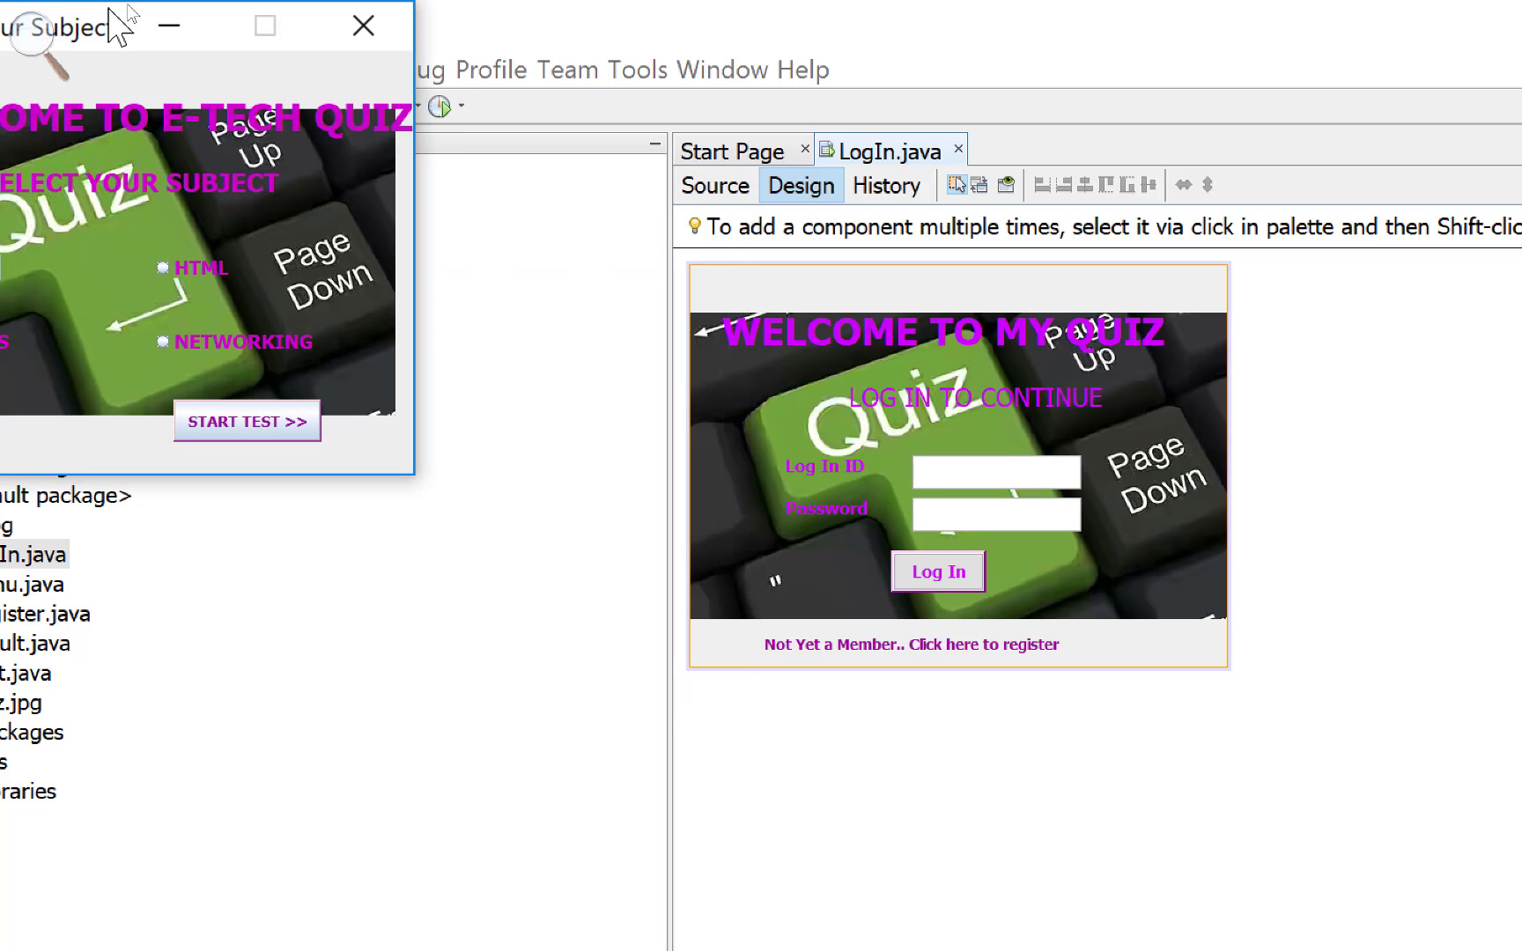
pyautogui.moveTo(119, 26); pyautogui.dragTo(474, 237)
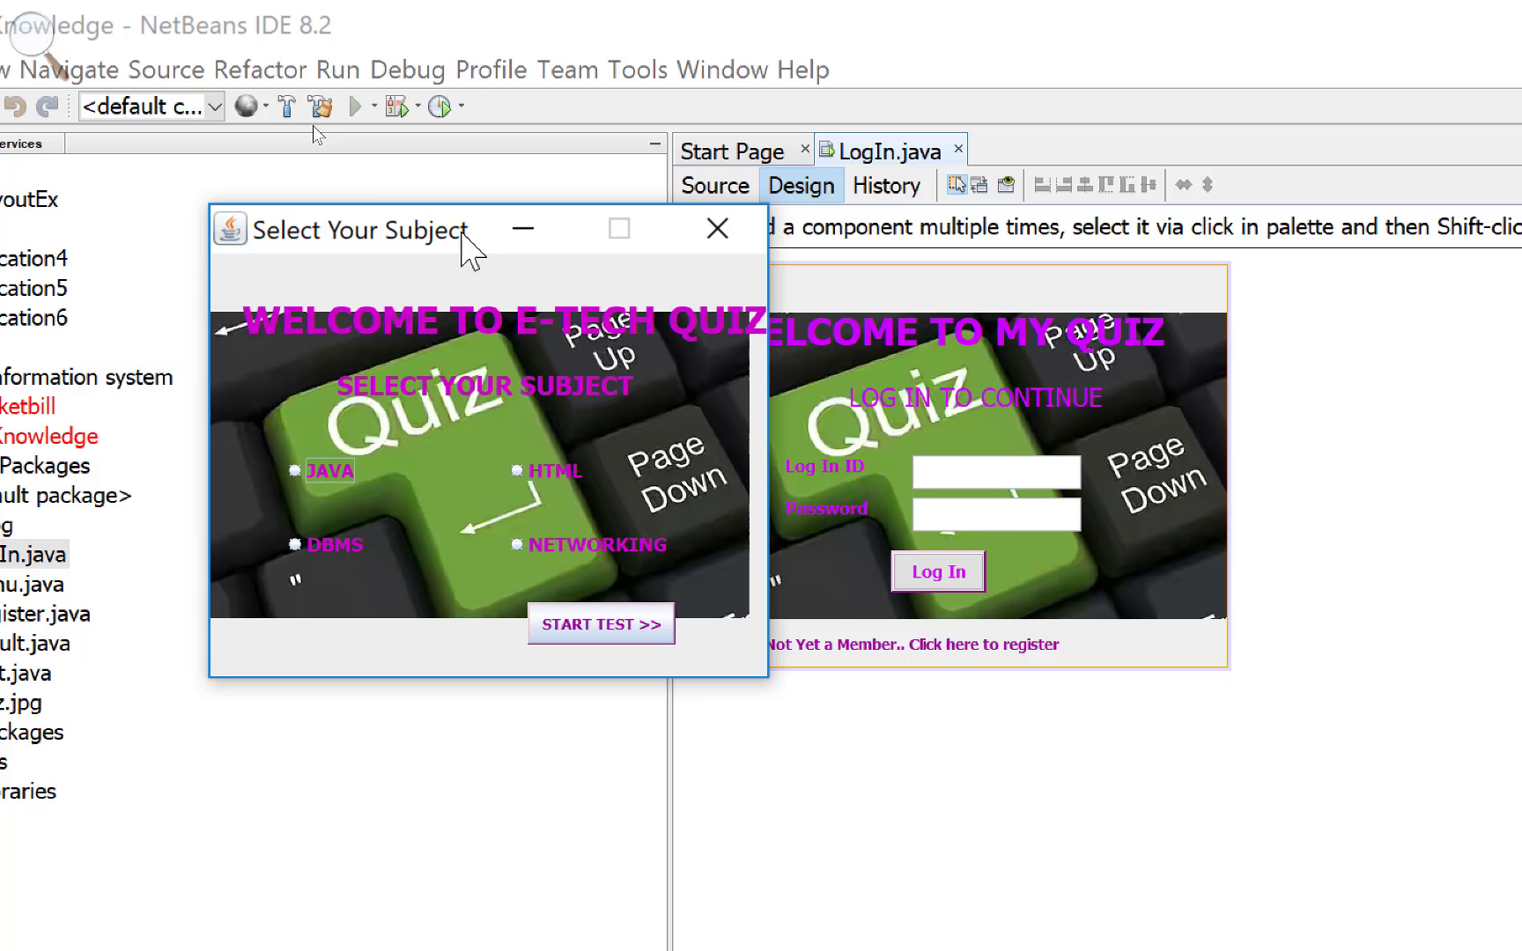
# Take the HTML quiz answering 'tag', 'code' and '<PICTURE>', then show the 33.333332 score
pyautogui.click(518, 471)
pyautogui.click(620, 628)
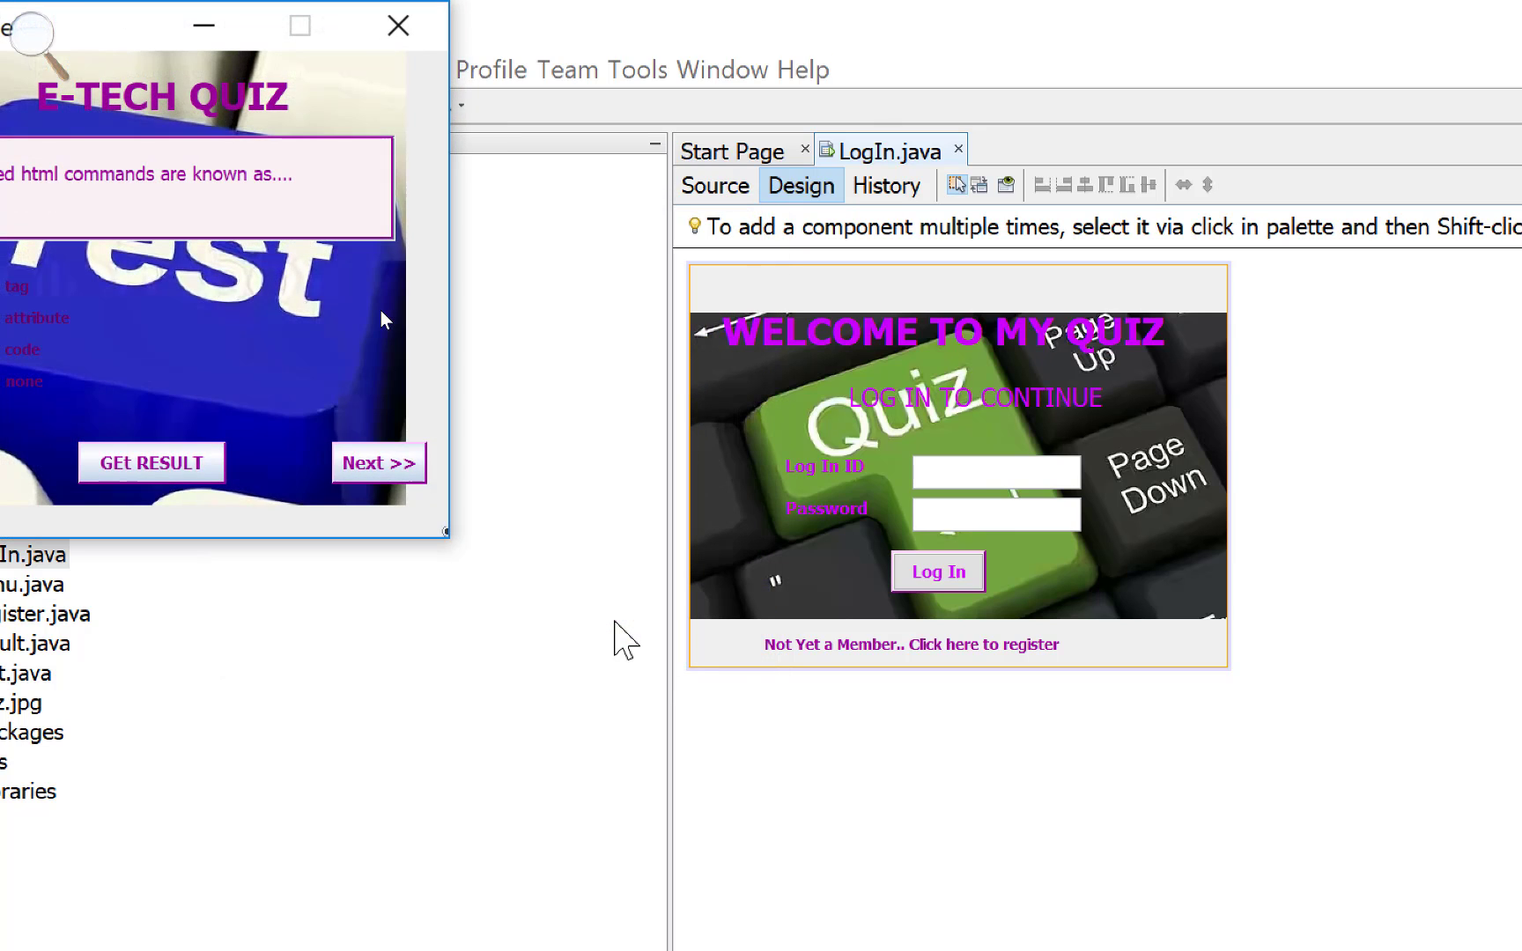
pyautogui.moveTo(71, 35); pyautogui.dragTo(481, 287)
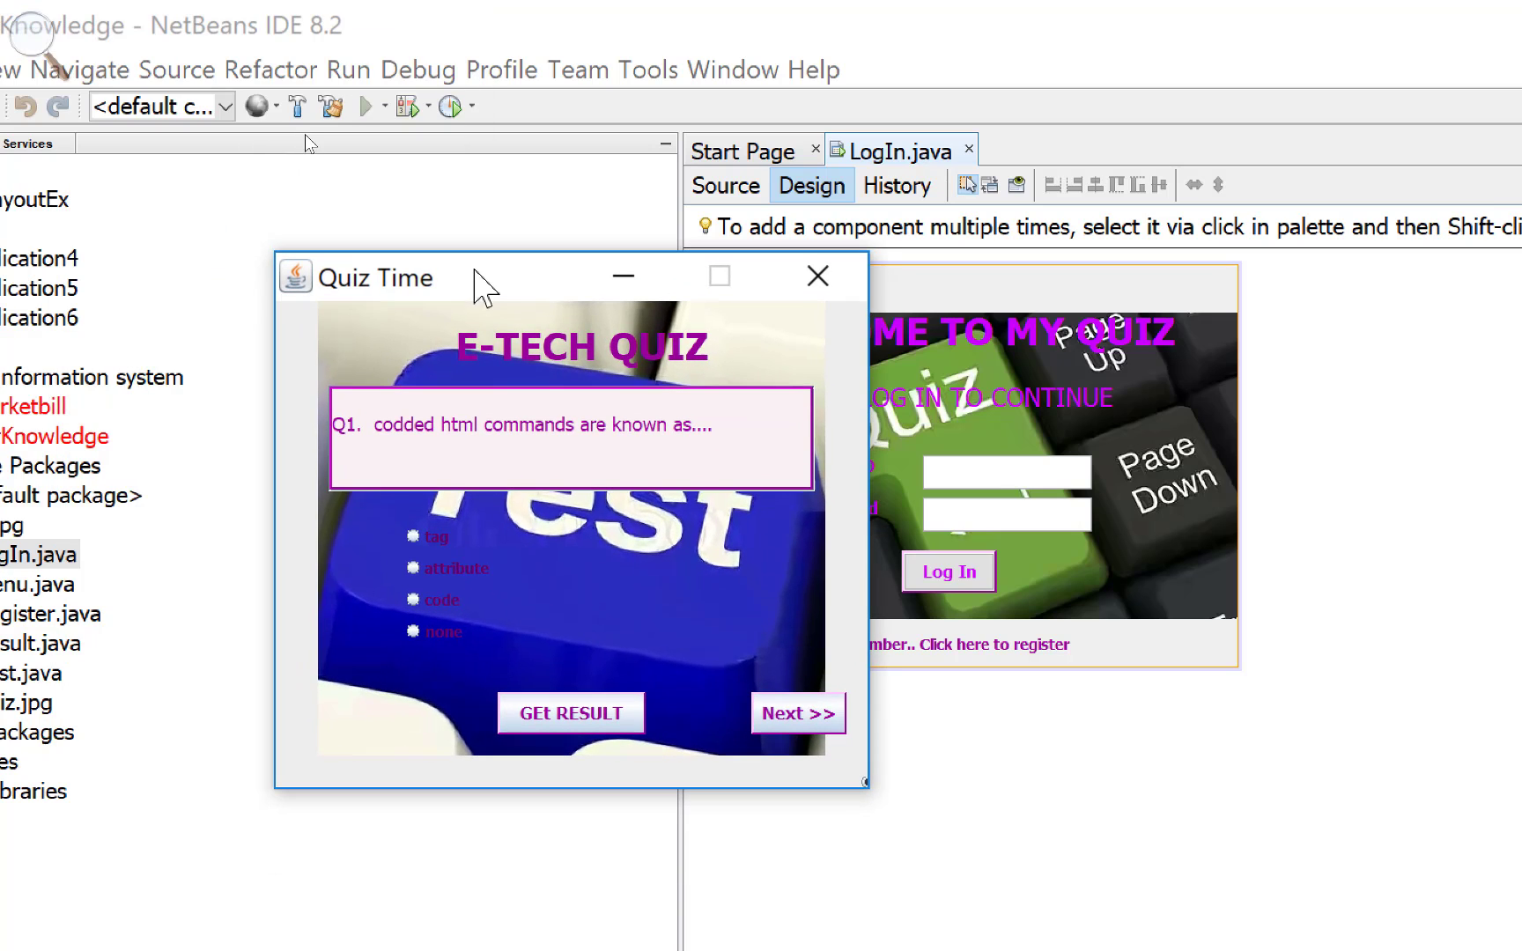
pyautogui.click(412, 536)
pyautogui.click(778, 716)
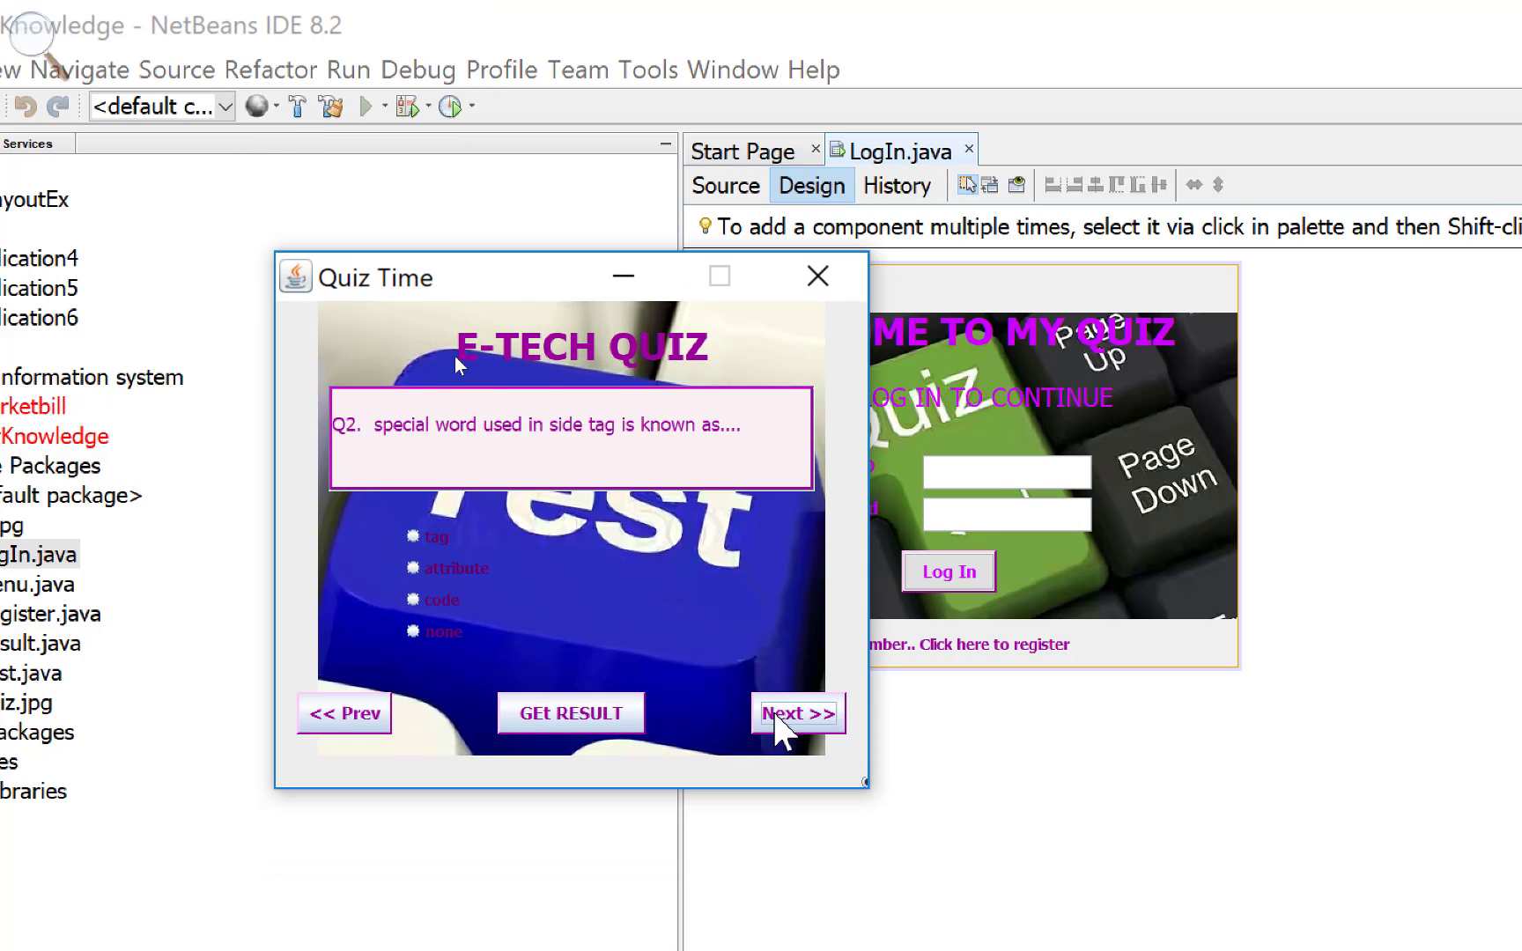
pyautogui.click(435, 603)
pyautogui.click(779, 713)
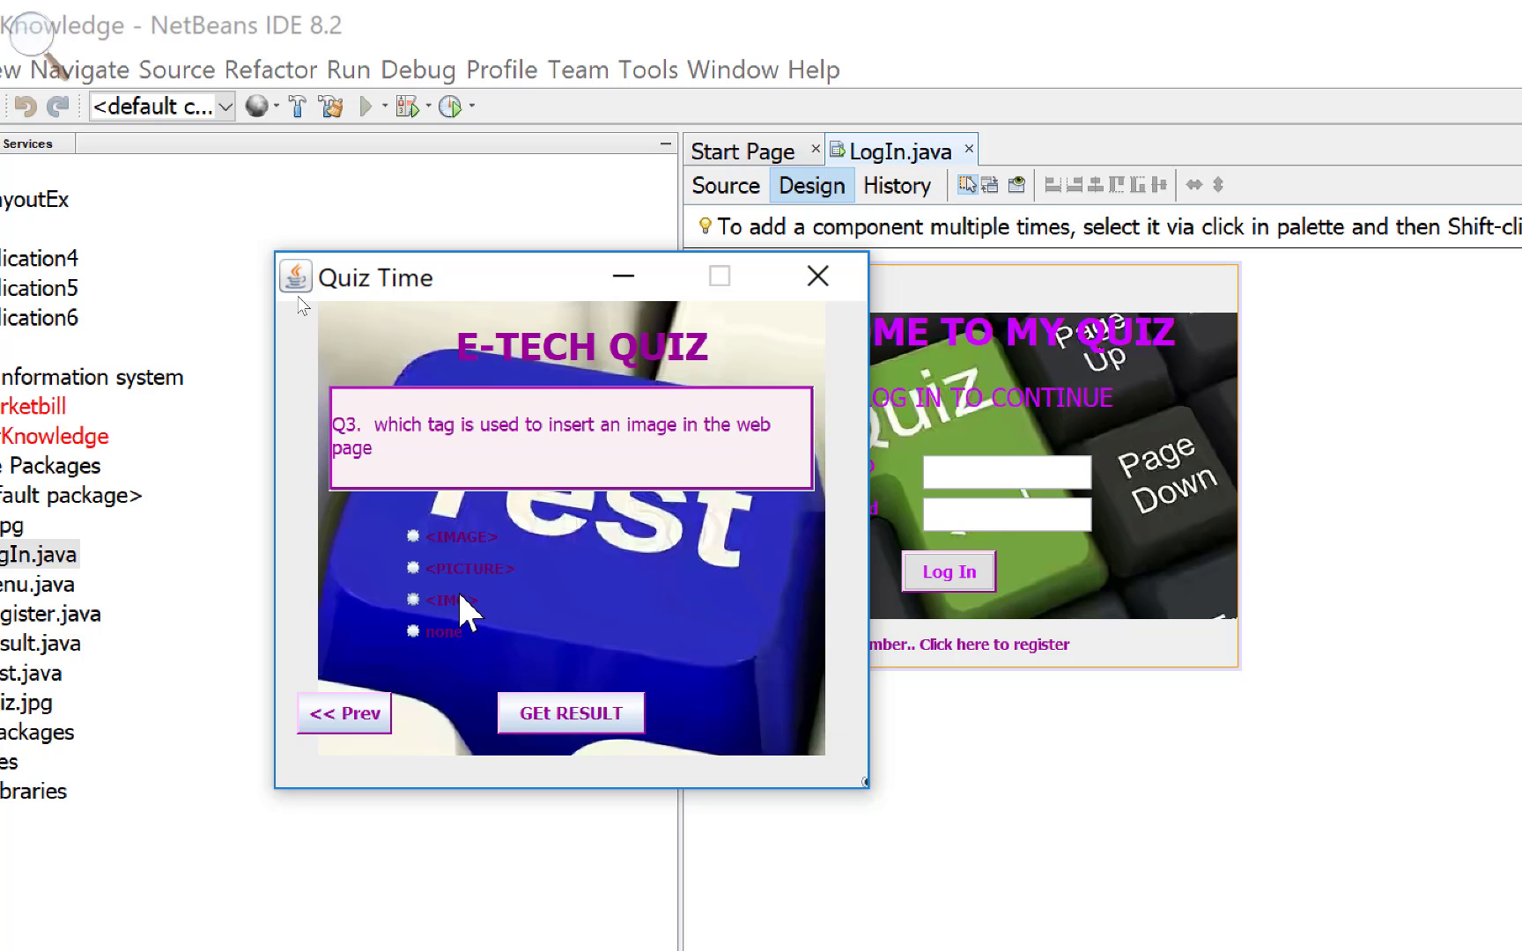
pyautogui.click(455, 564)
pyautogui.click(598, 728)
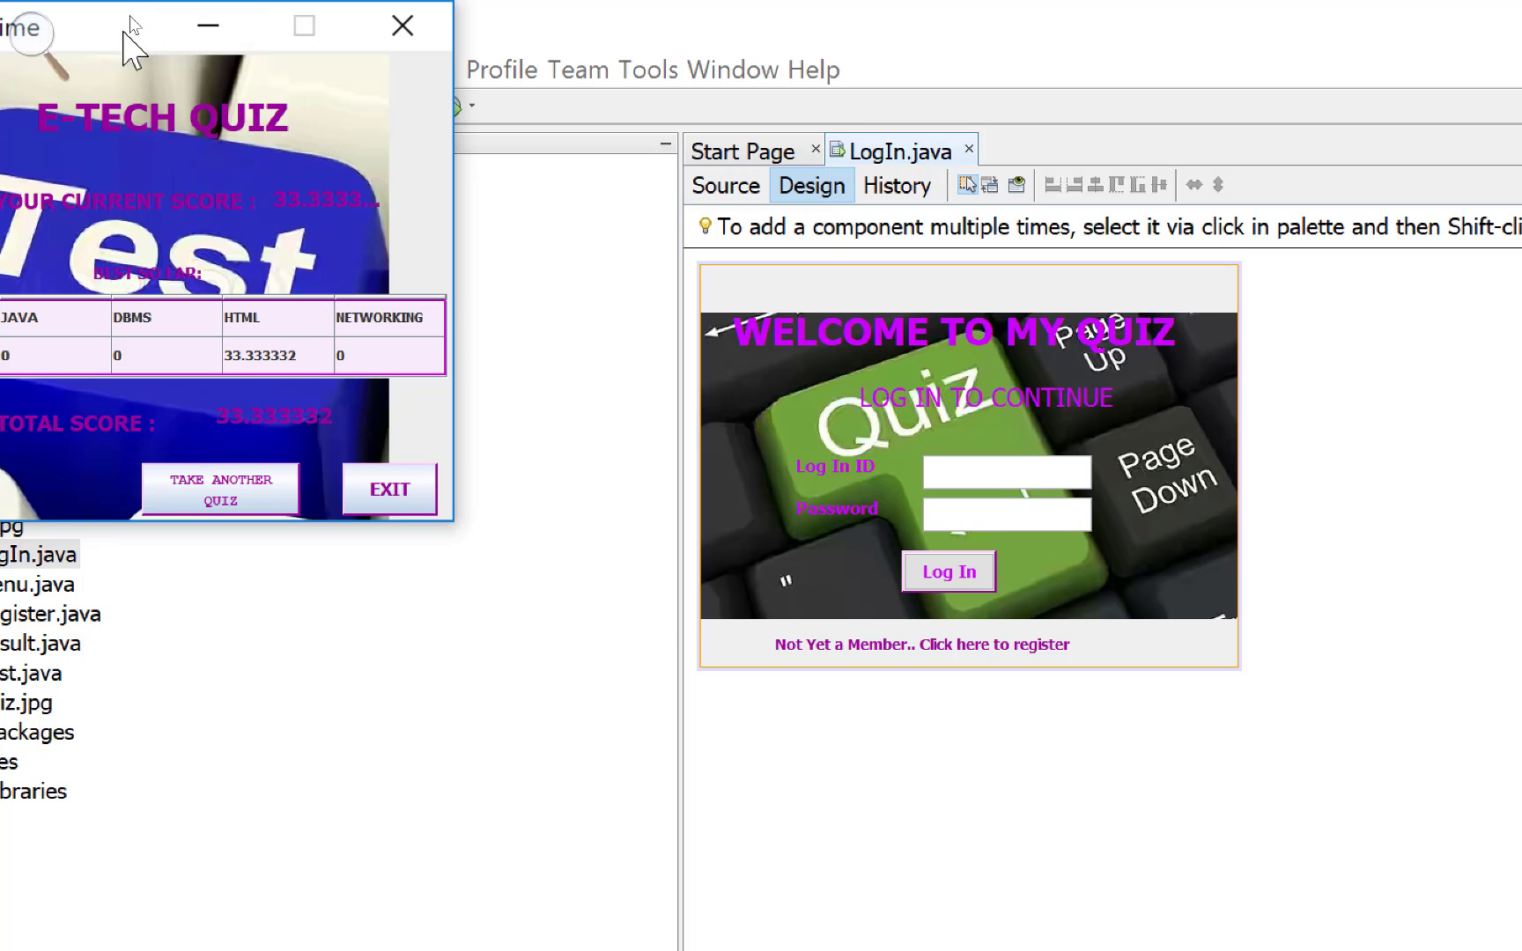
# Center the Result Time window and choose TAKE ANOTHER QUIZ
pyautogui.moveTo(130, 36); pyautogui.dragTo(630, 254)
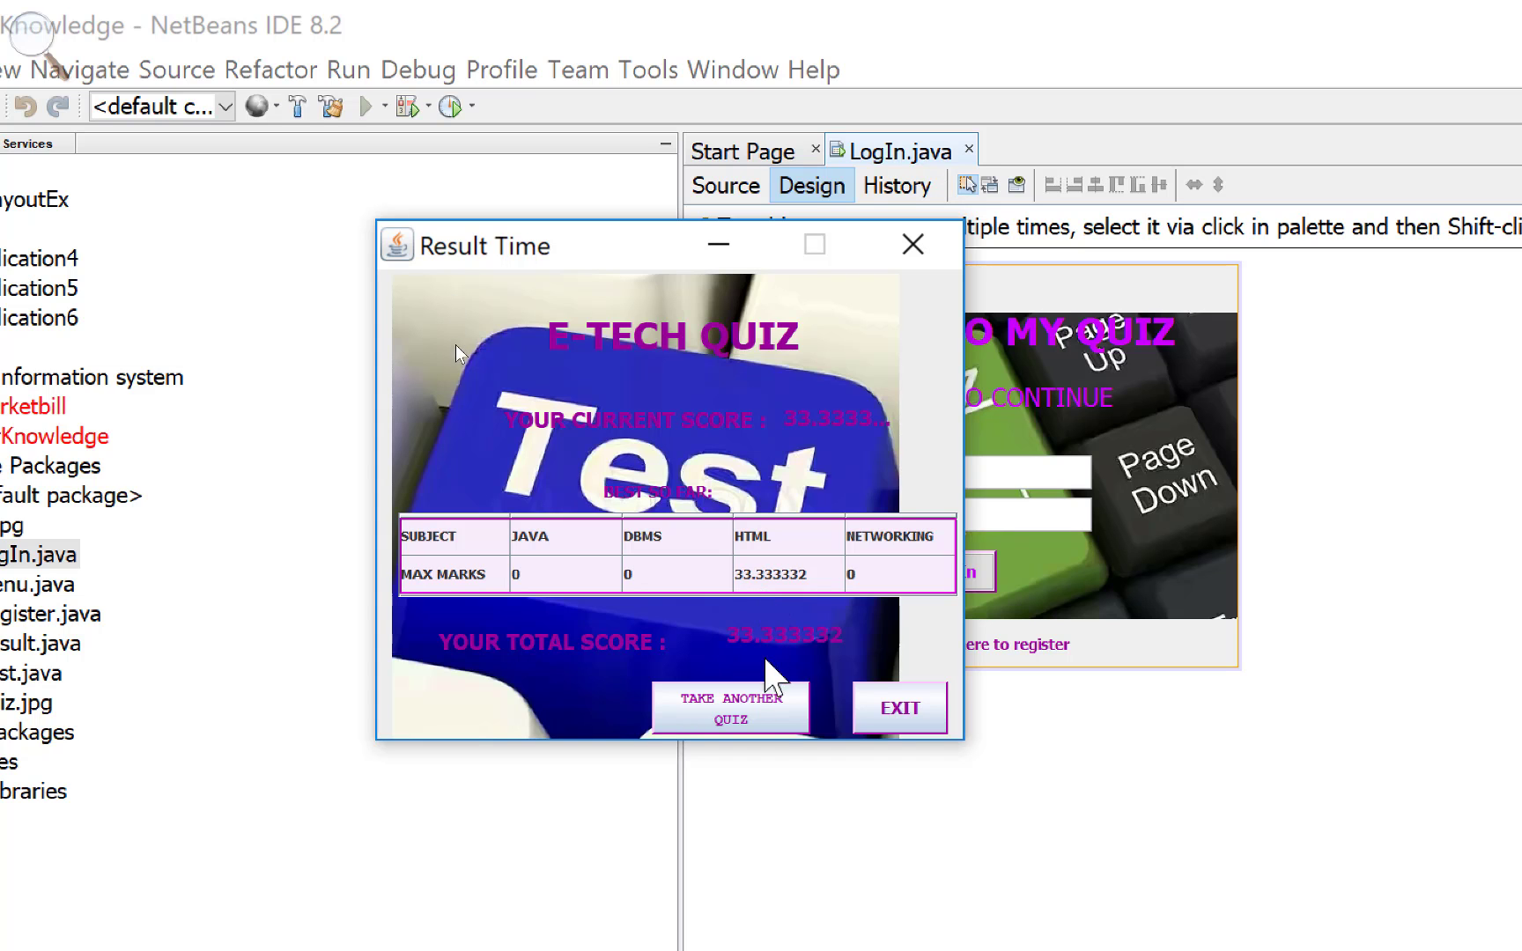
pyautogui.click(771, 720)
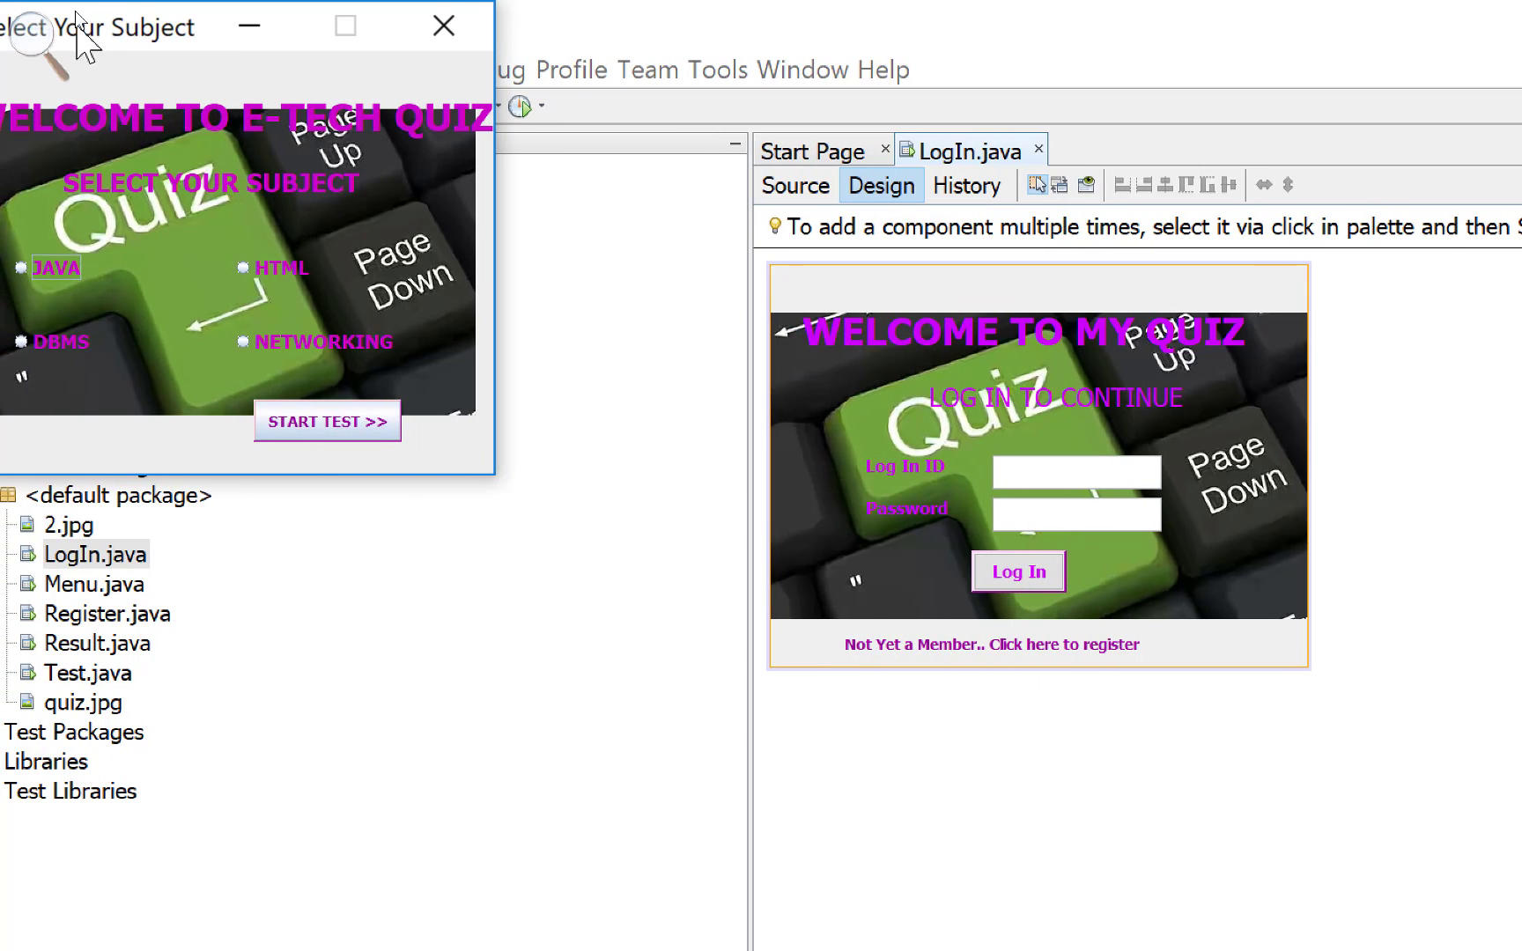
# Select NETWORKING as the subject and start its test
pyautogui.moveTo(35, 15); pyautogui.dragTo(408, 225)
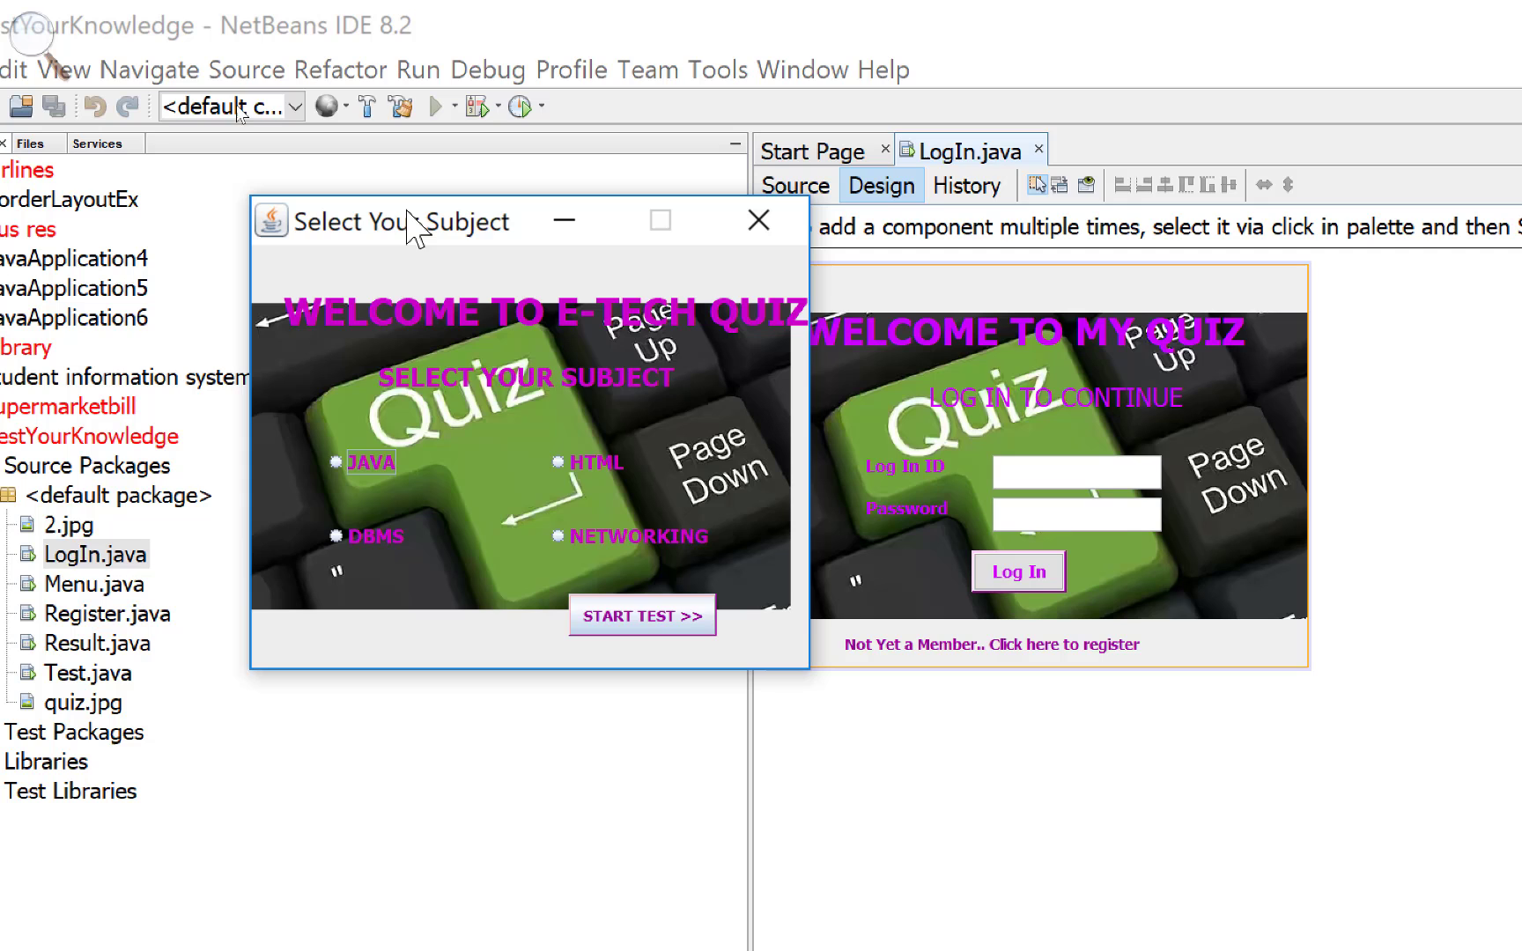
pyautogui.click(559, 537)
pyautogui.click(601, 626)
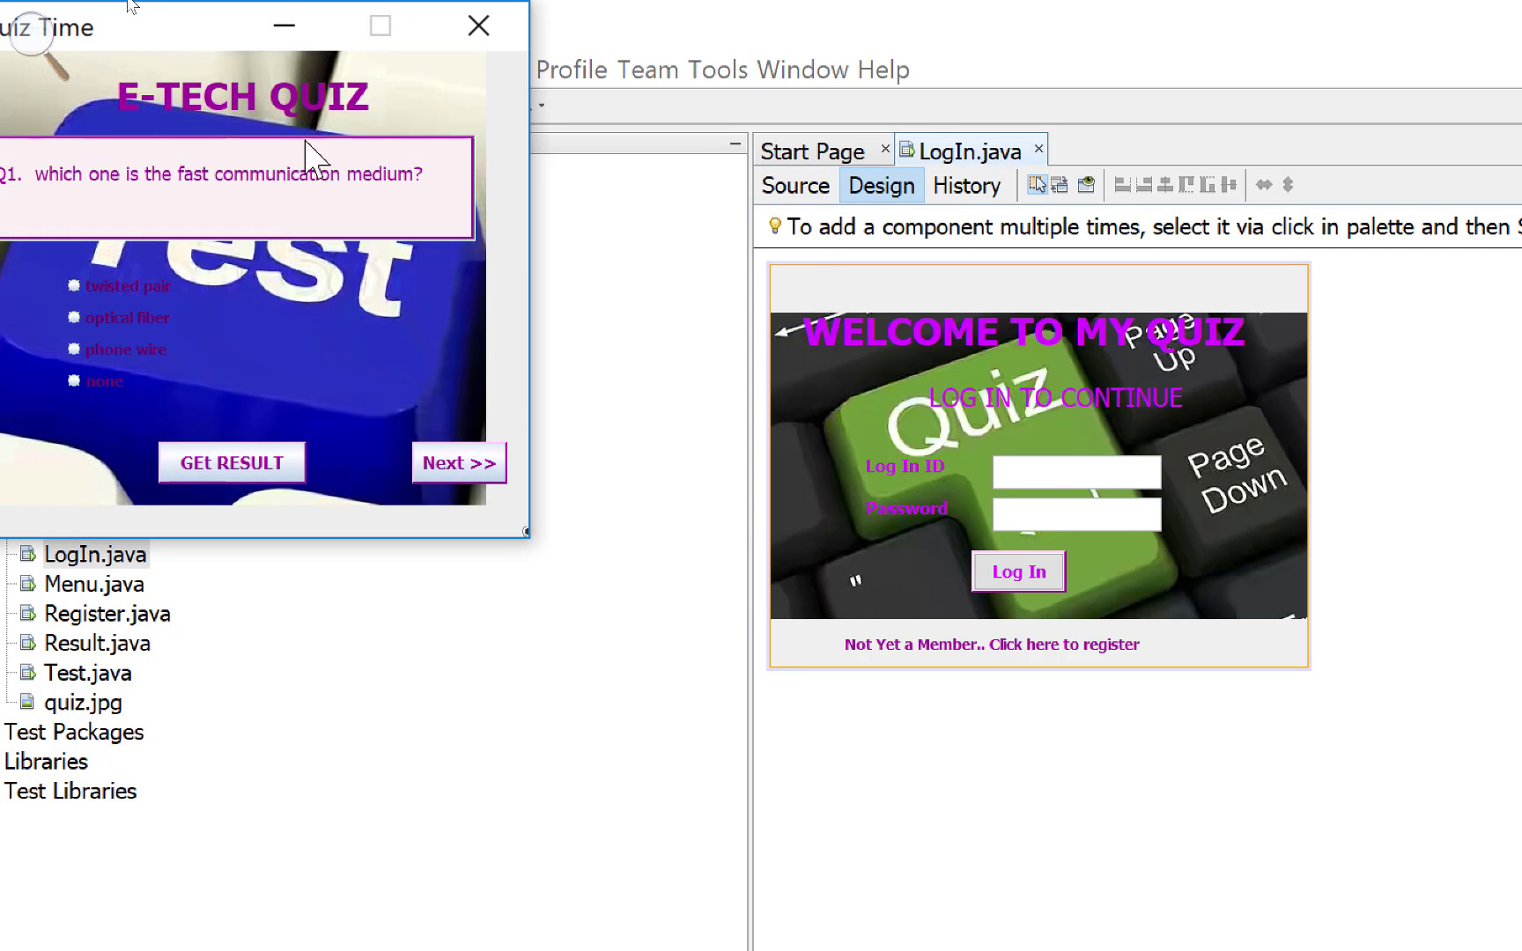
pyautogui.moveTo(170, 40); pyautogui.dragTo(521, 255)
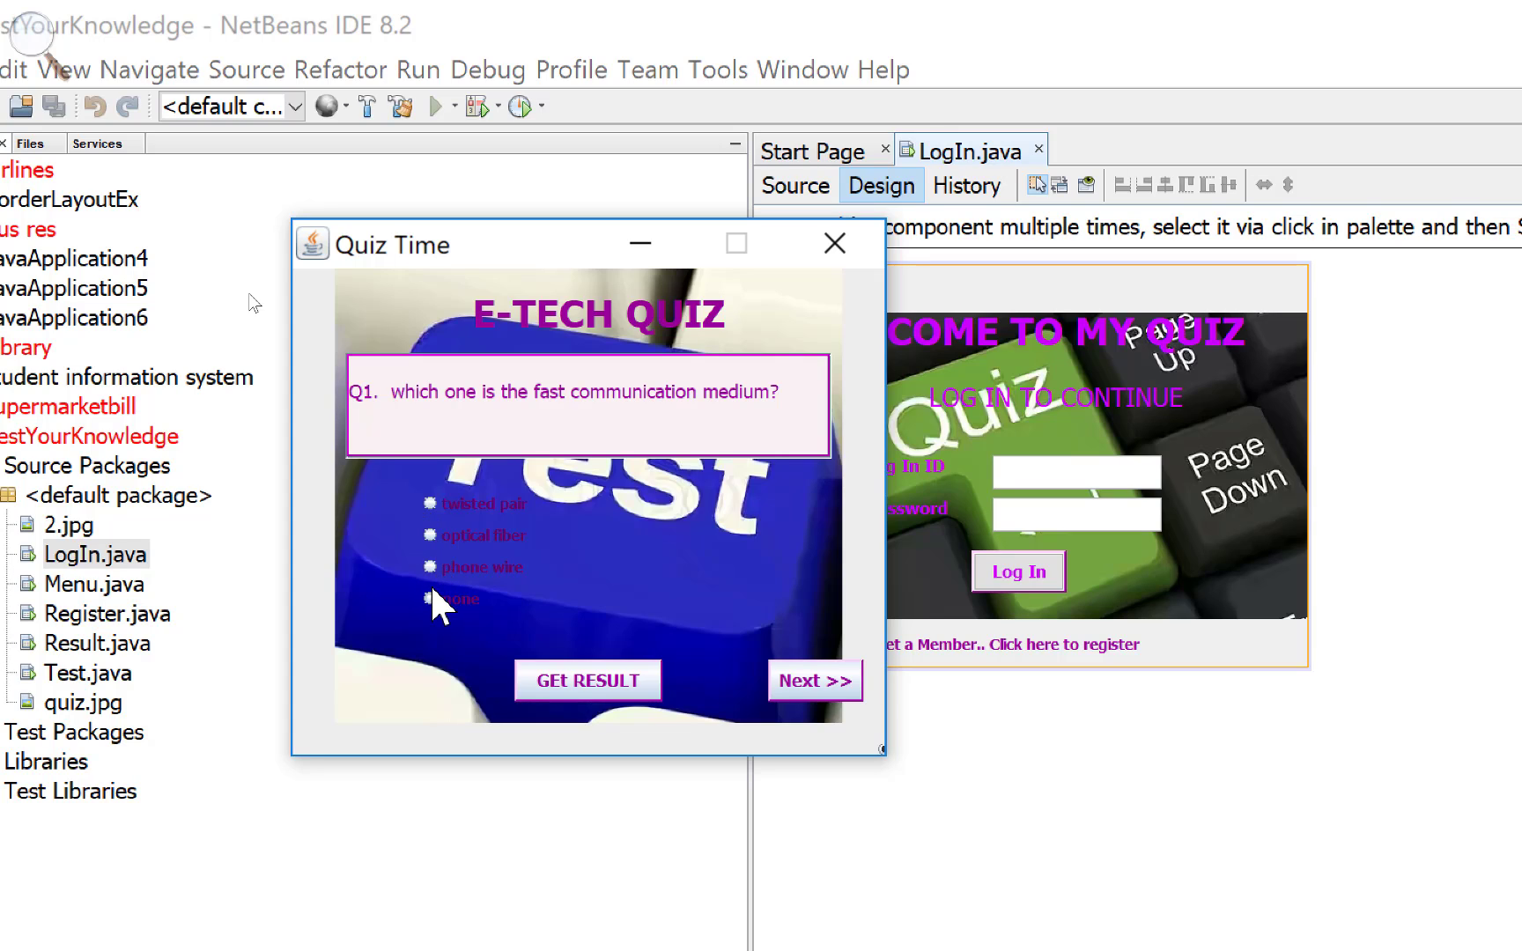
# Answer 'optical fiber', 'MAN' and 'machine access code', then get the result
pyautogui.click(430, 534)
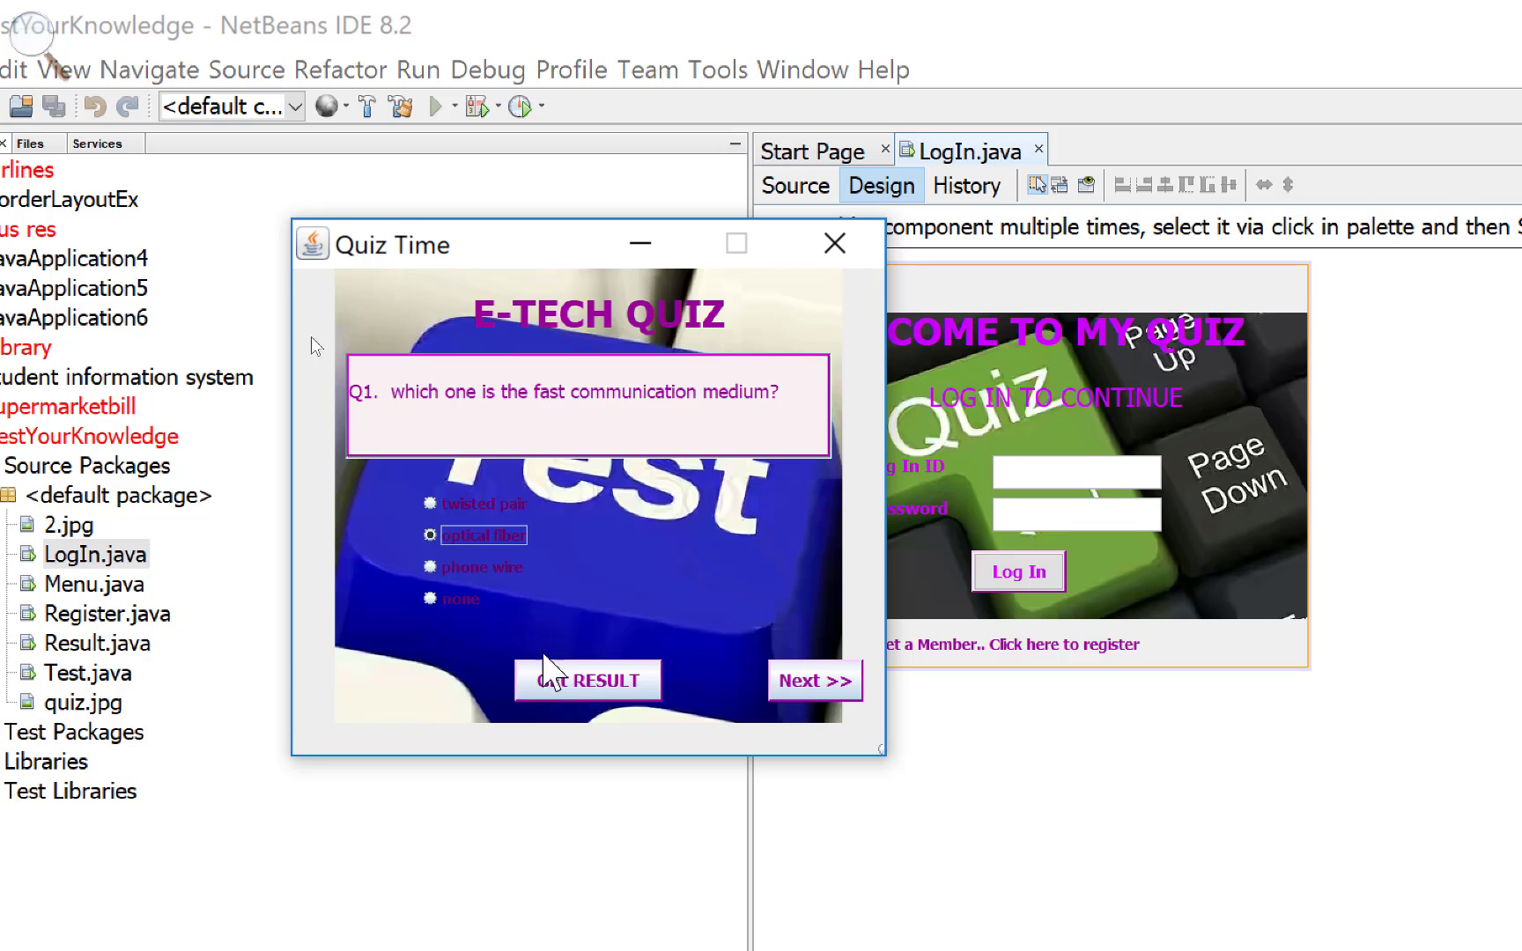
pyautogui.click(809, 678)
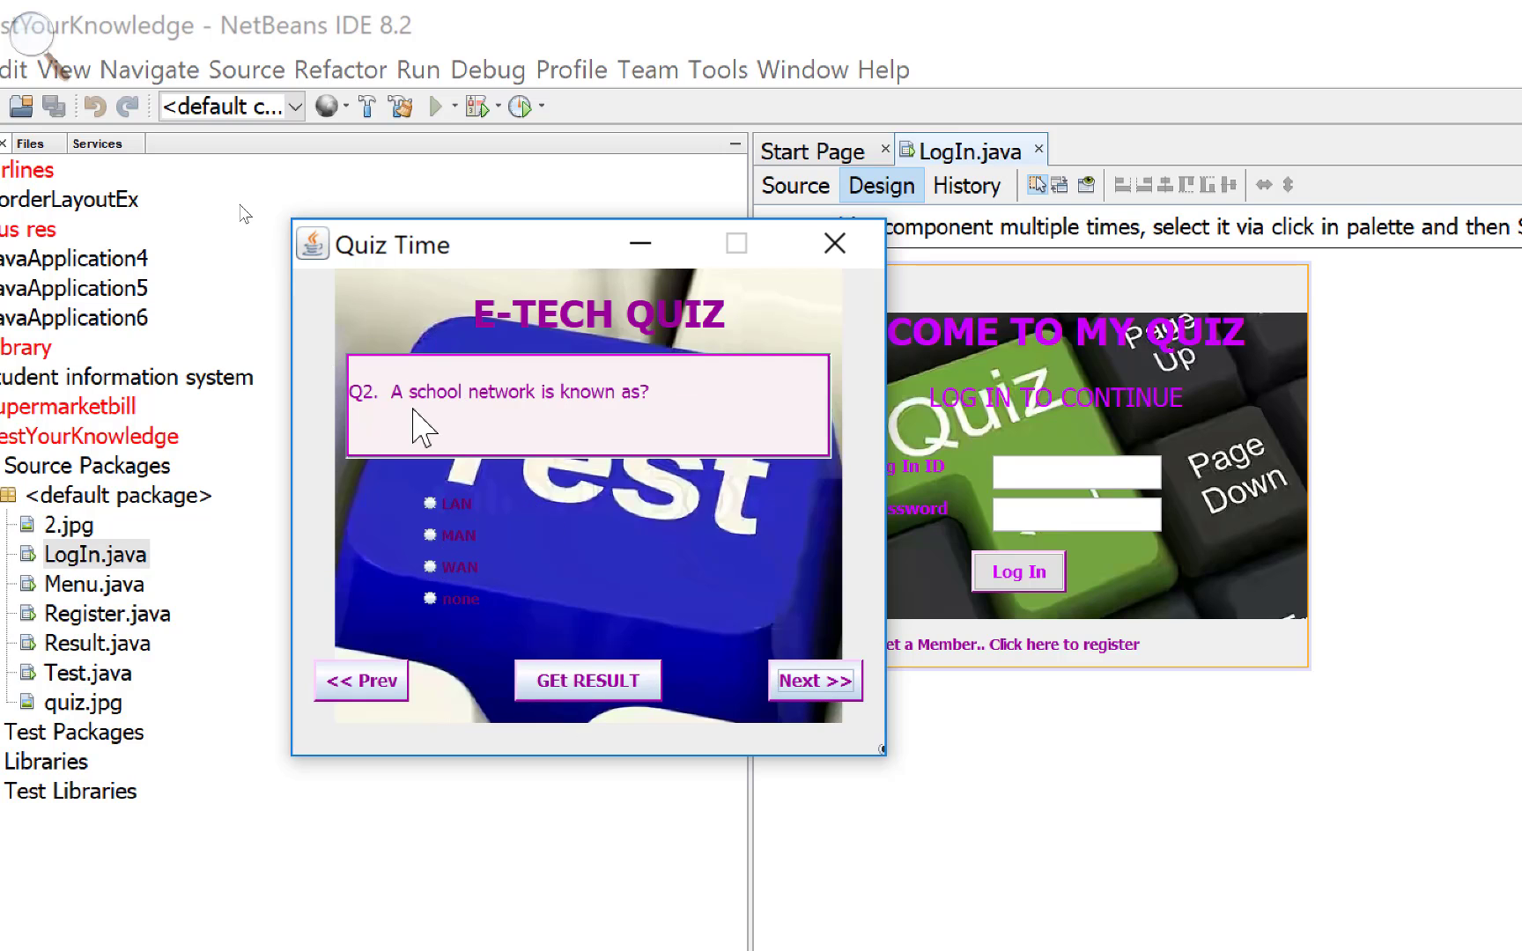
pyautogui.click(429, 533)
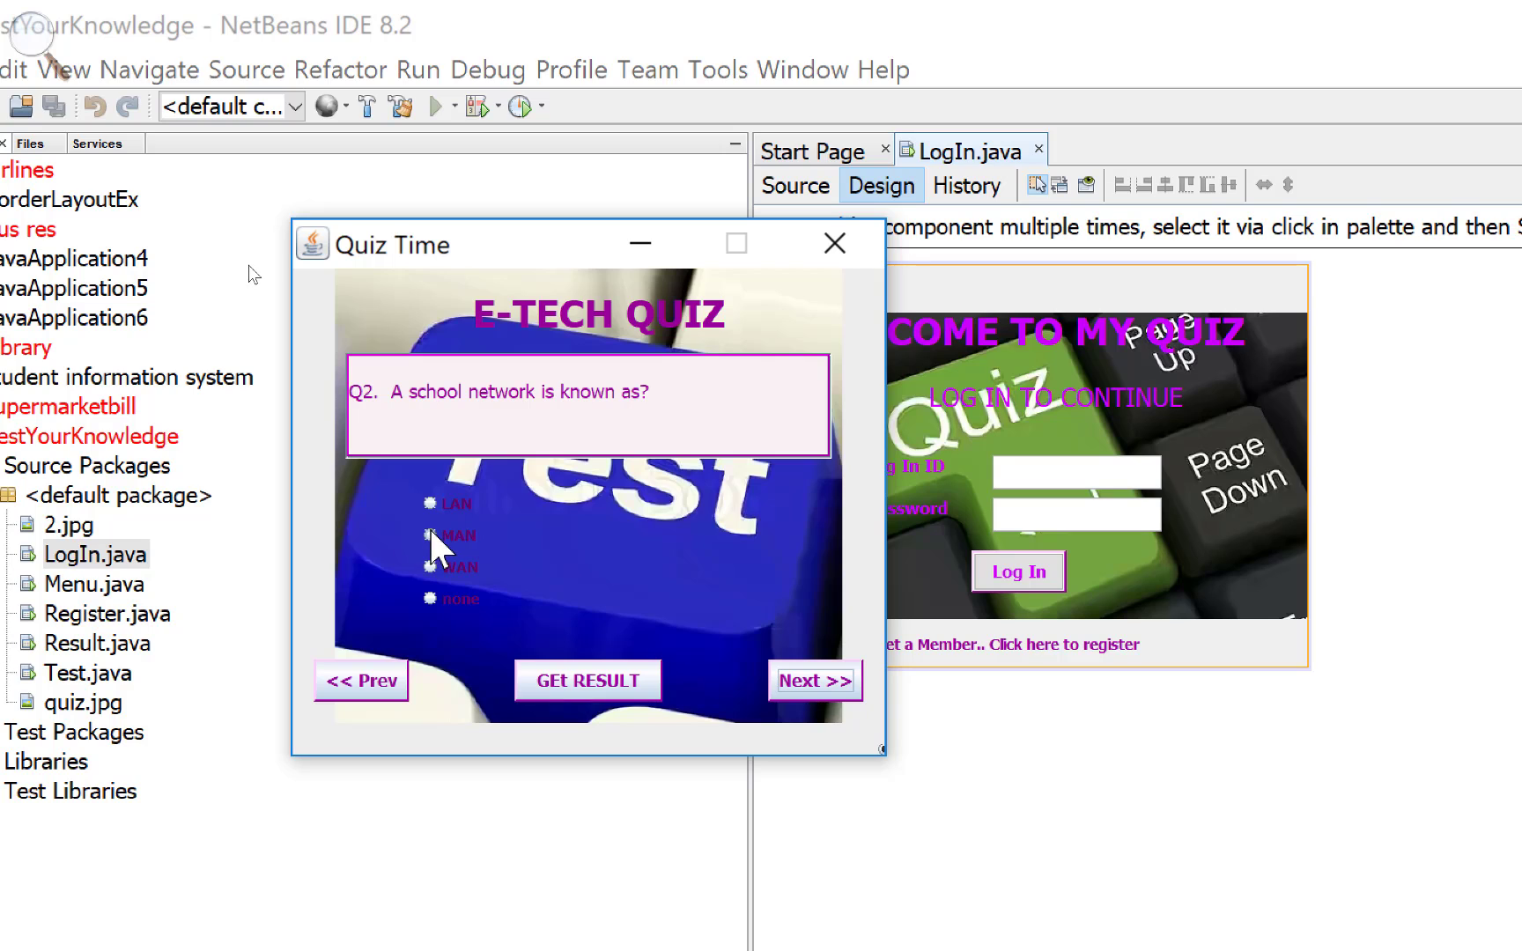
pyautogui.click(801, 685)
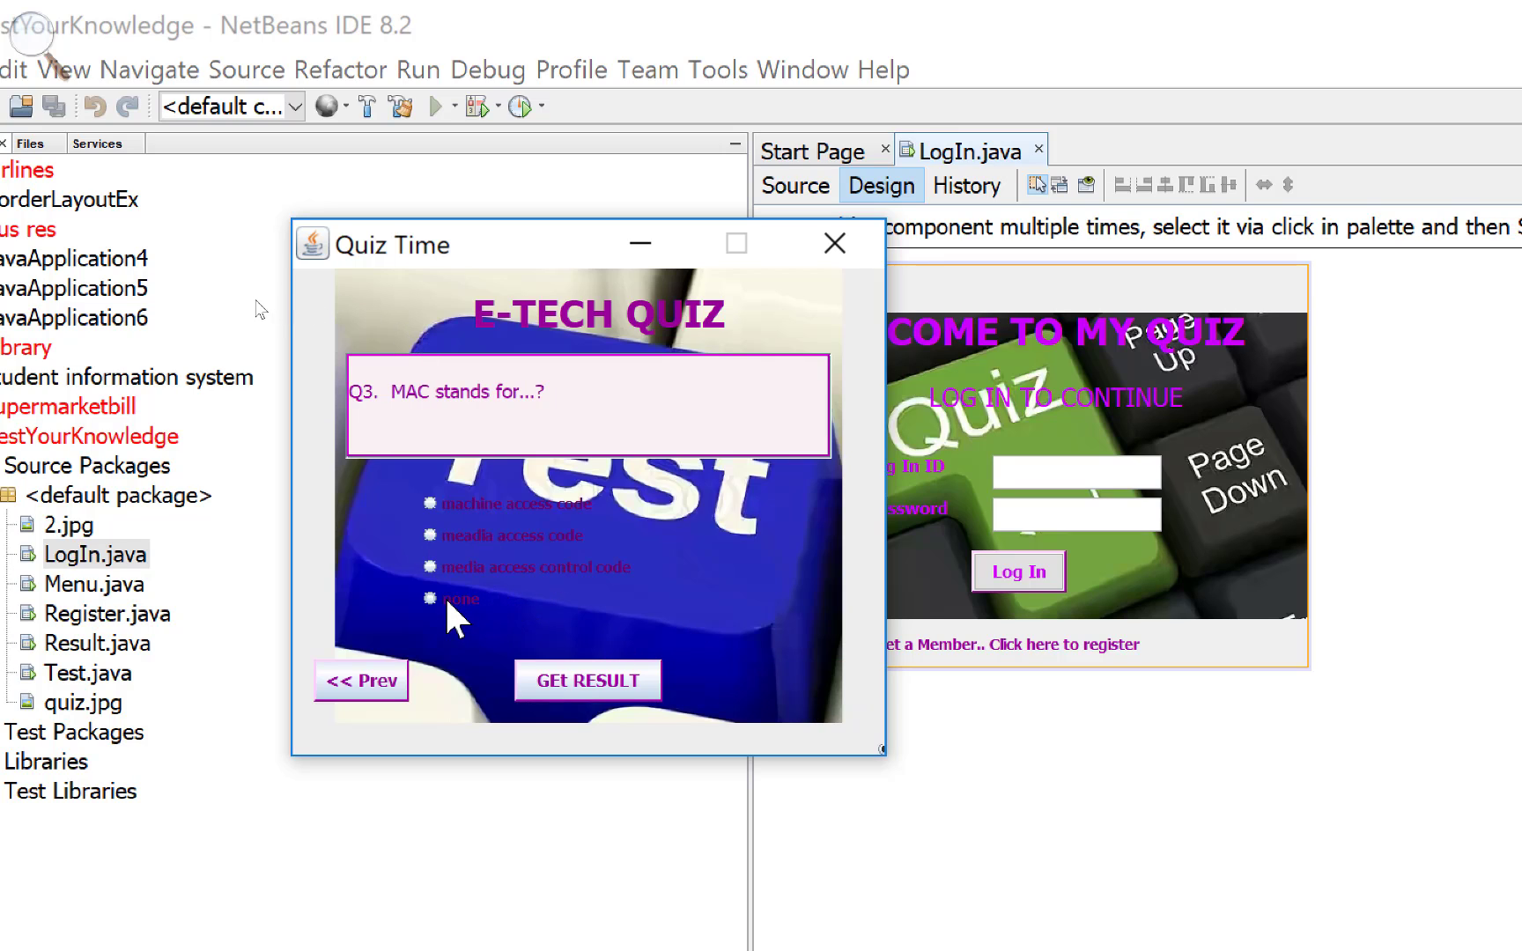
pyautogui.click(432, 565)
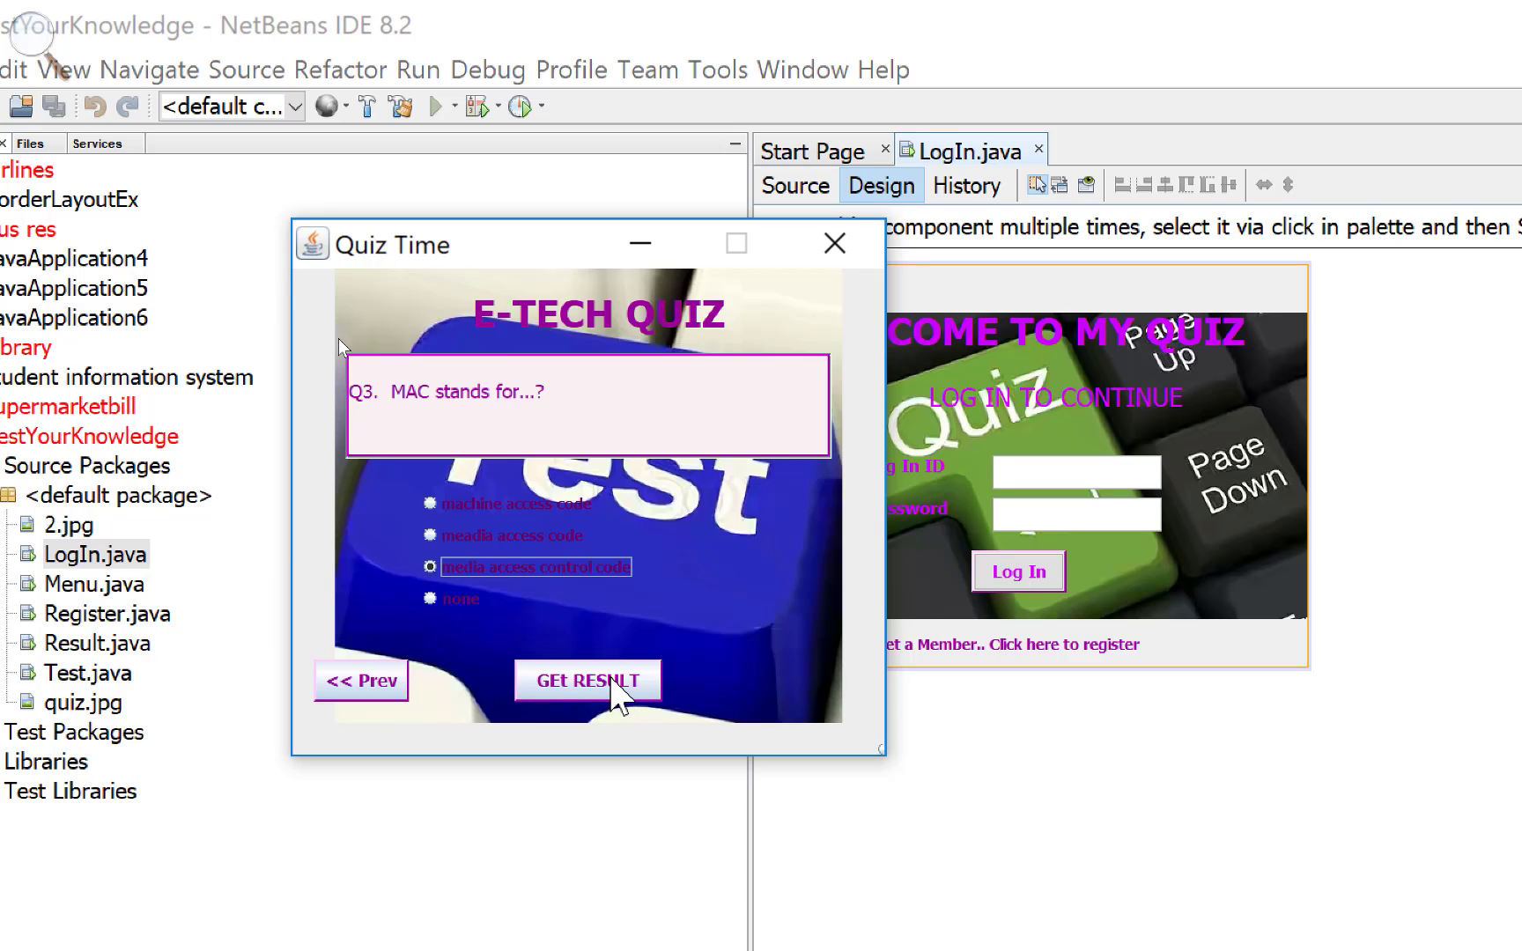
pyautogui.click(431, 504)
pyautogui.click(589, 696)
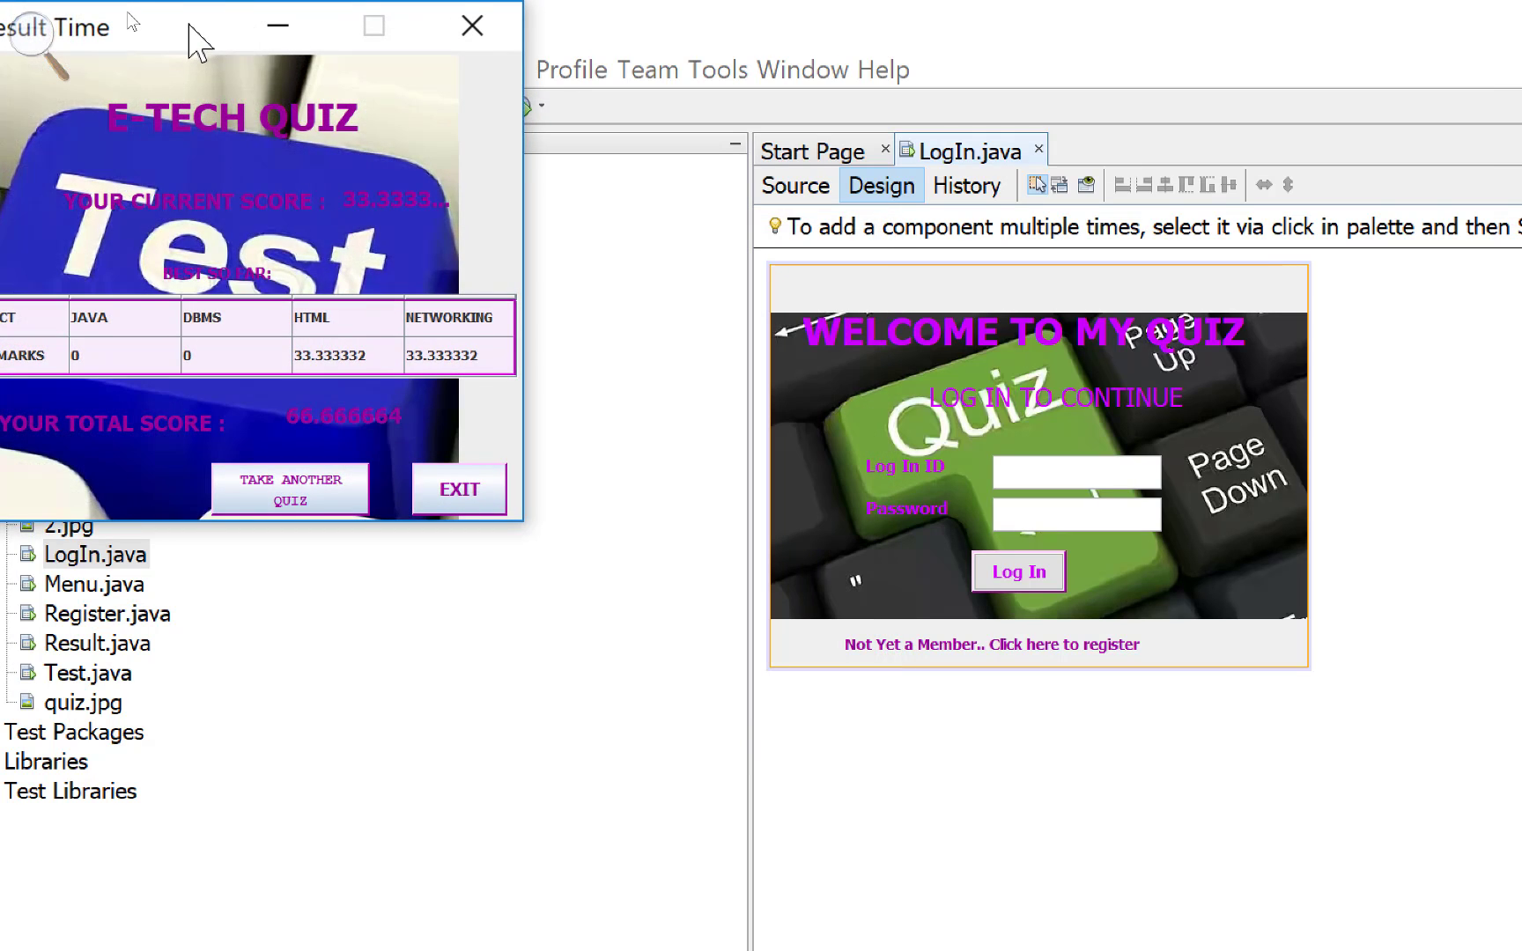
# Check Networking 33.333332 and total 66.666664 in Result Time, then EXIT the quiz
pyautogui.moveTo(188, 27); pyautogui.dragTo(492, 229)
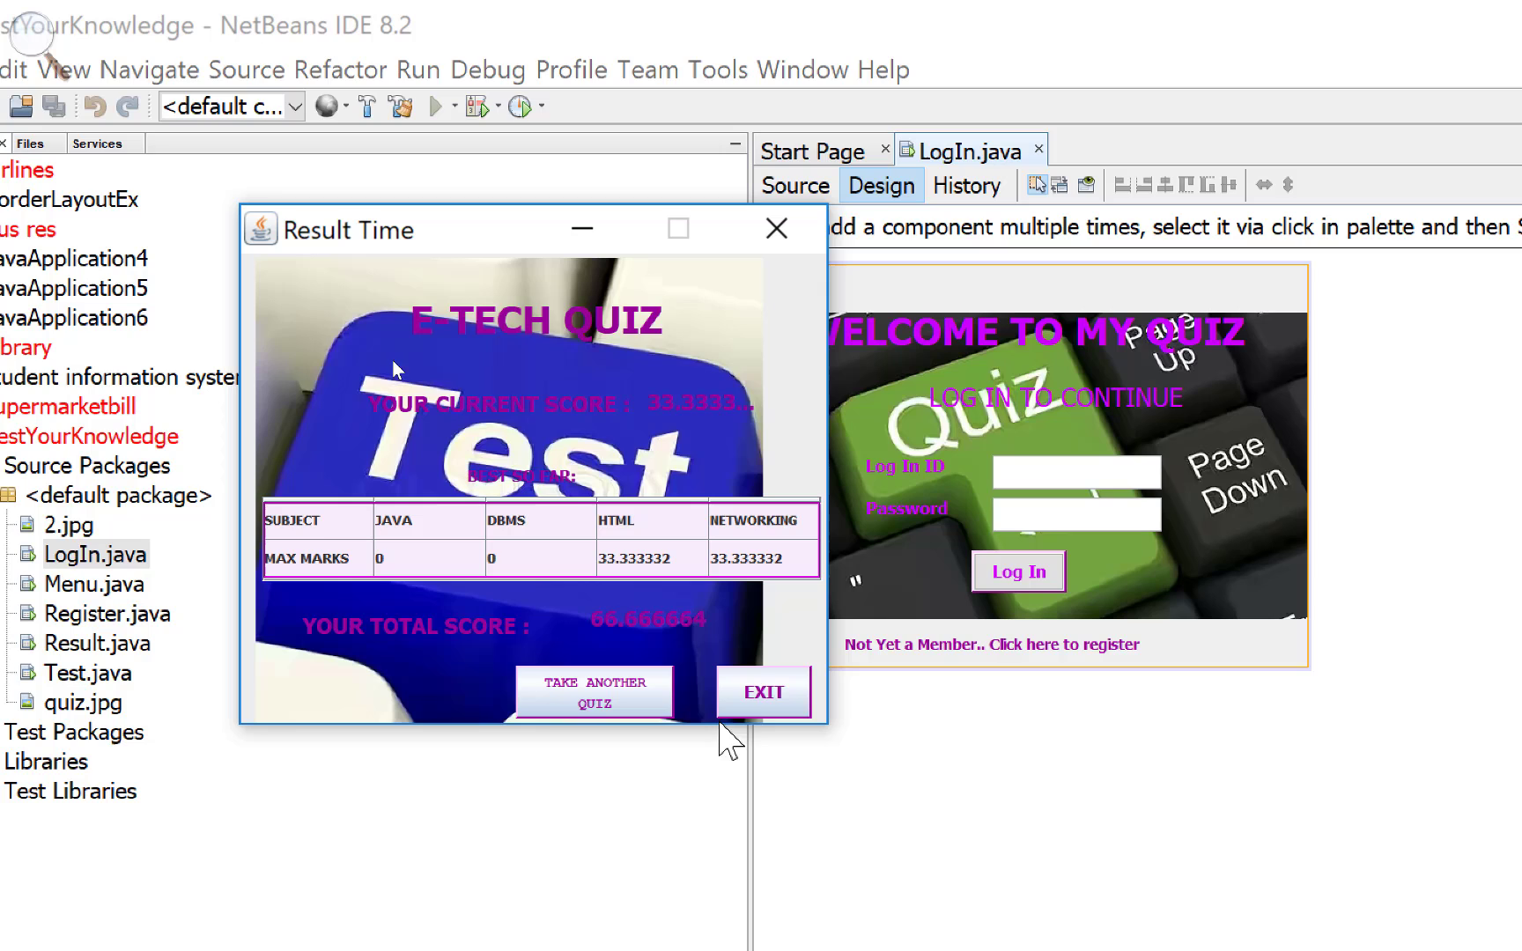
pyautogui.click(759, 695)
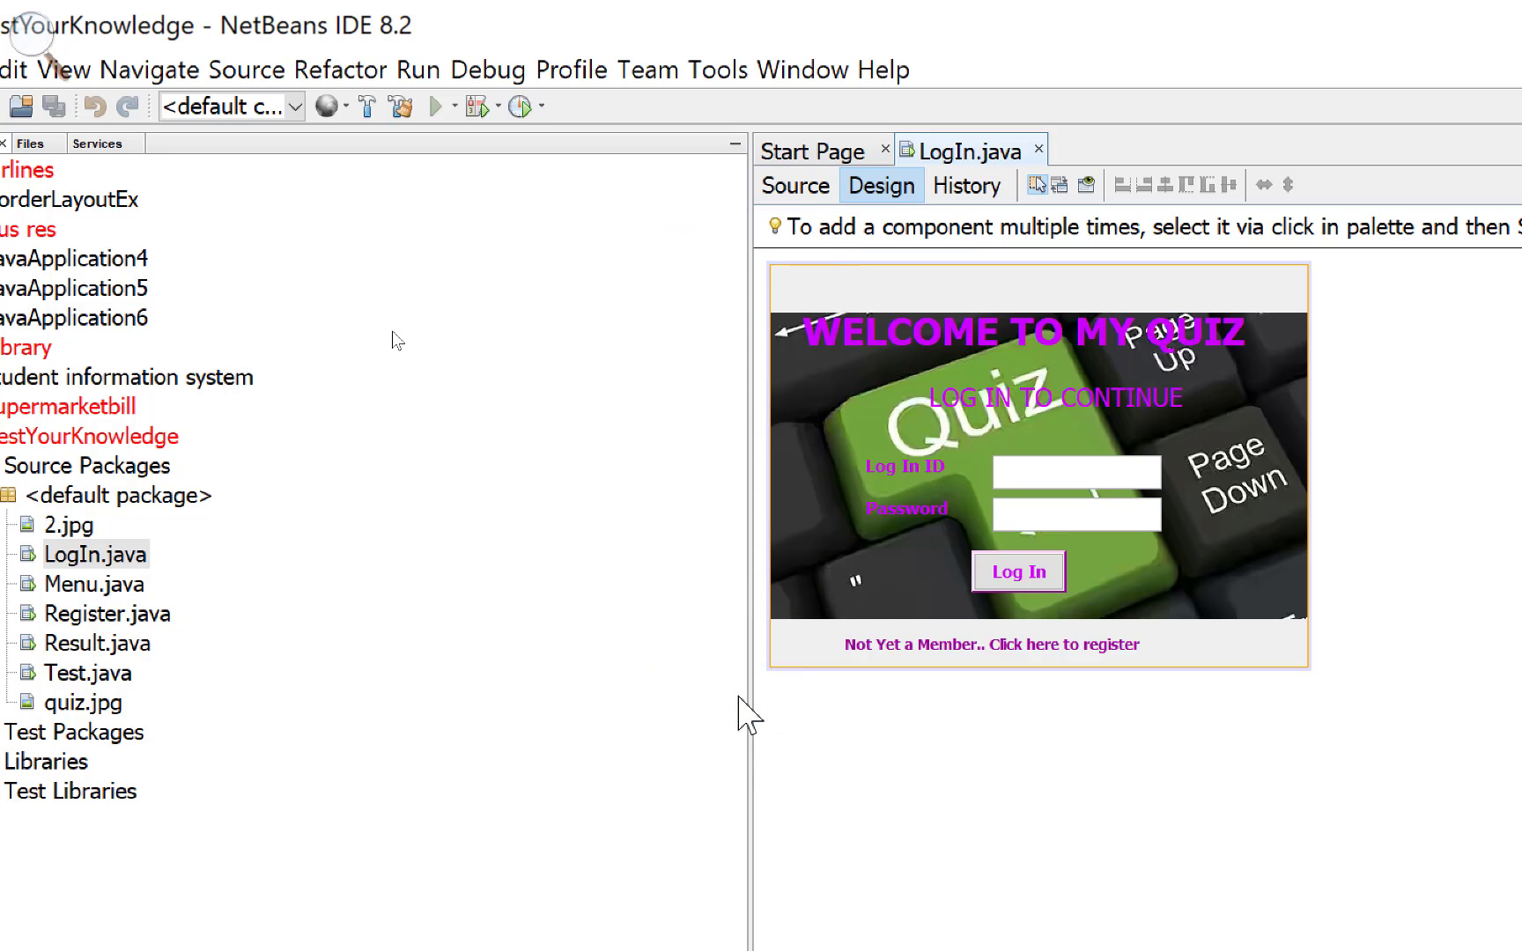